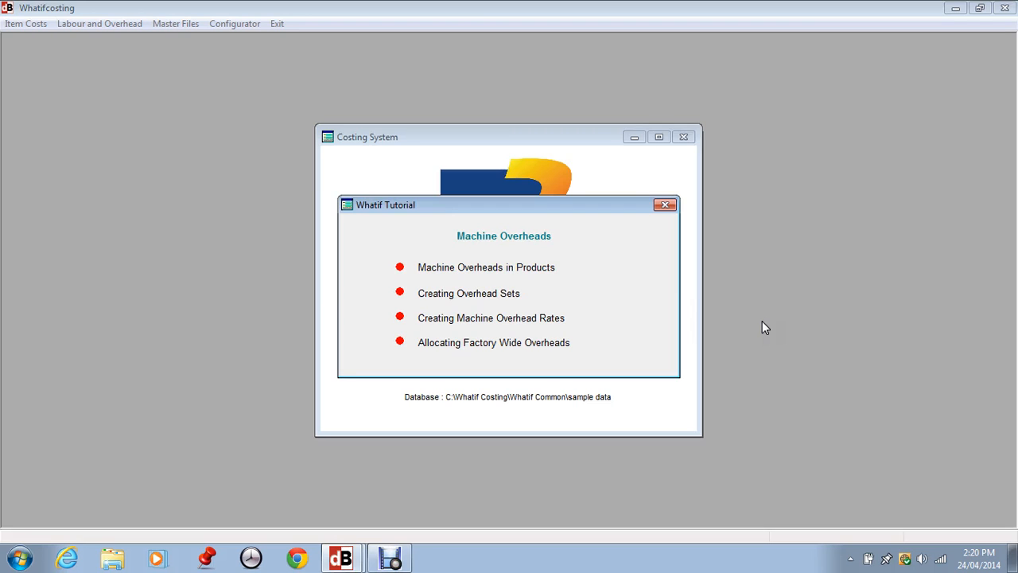
Dismiss the tutorial overview and open the labour and overhead operations of item 01513, Nimmo Beam 4 Seater, from the item master.
click(666, 206)
click(21, 24)
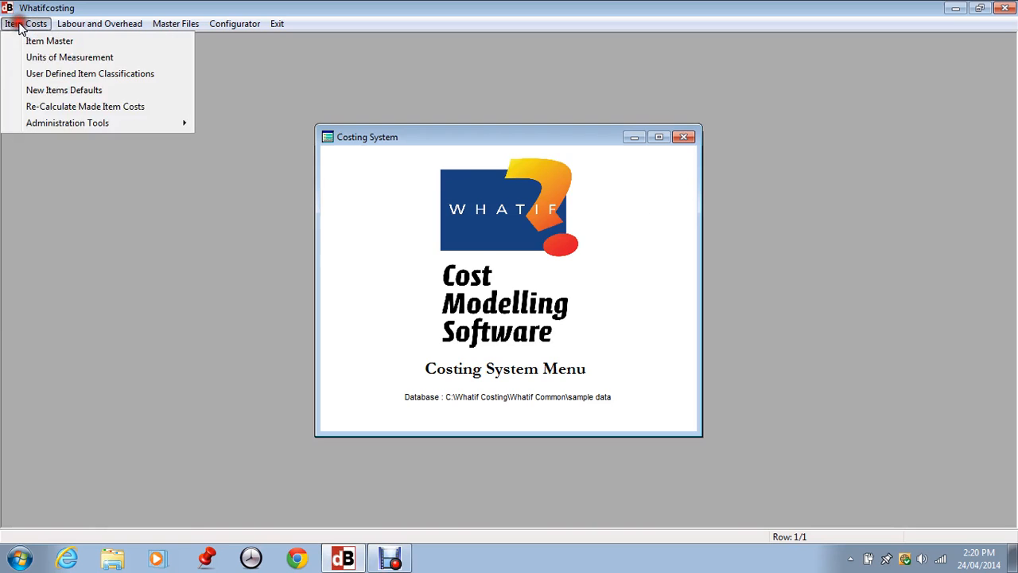
click(28, 39)
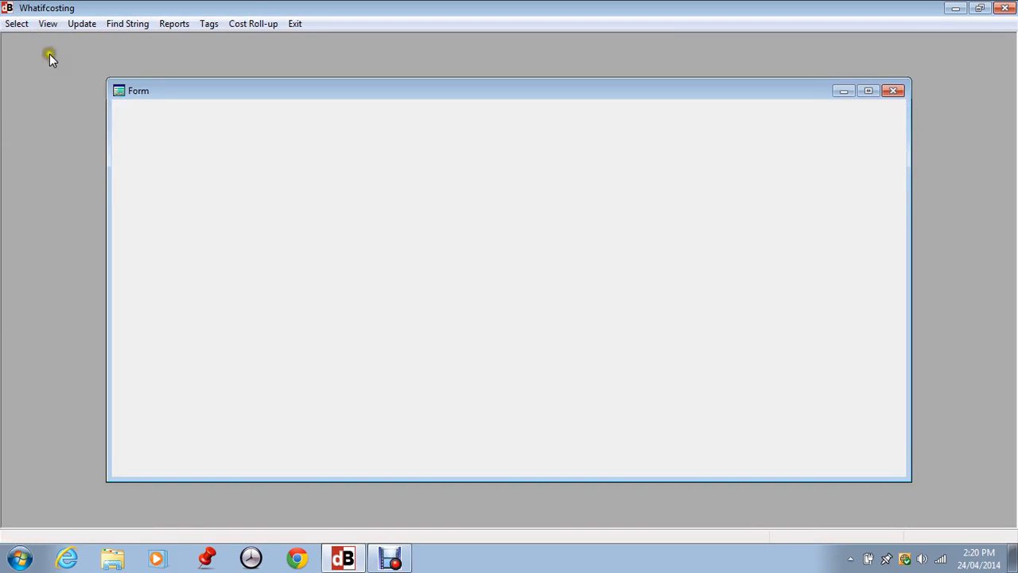
click(506, 329)
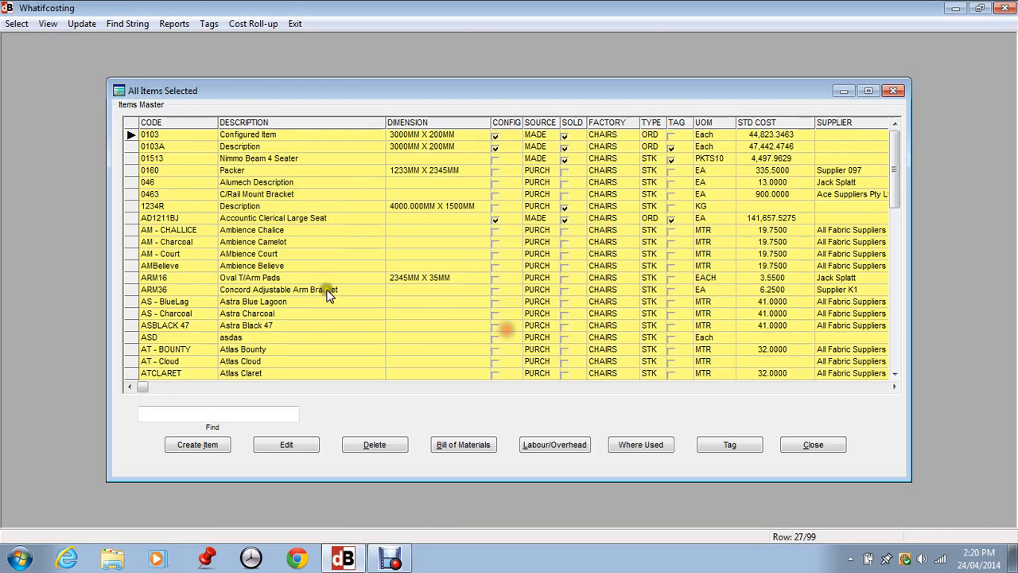
click(153, 158)
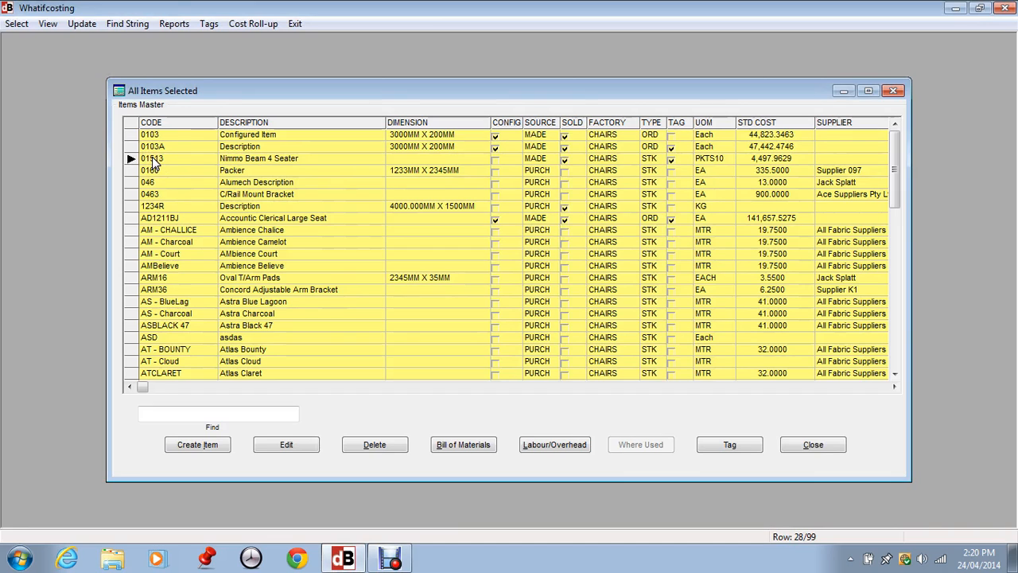
click(551, 444)
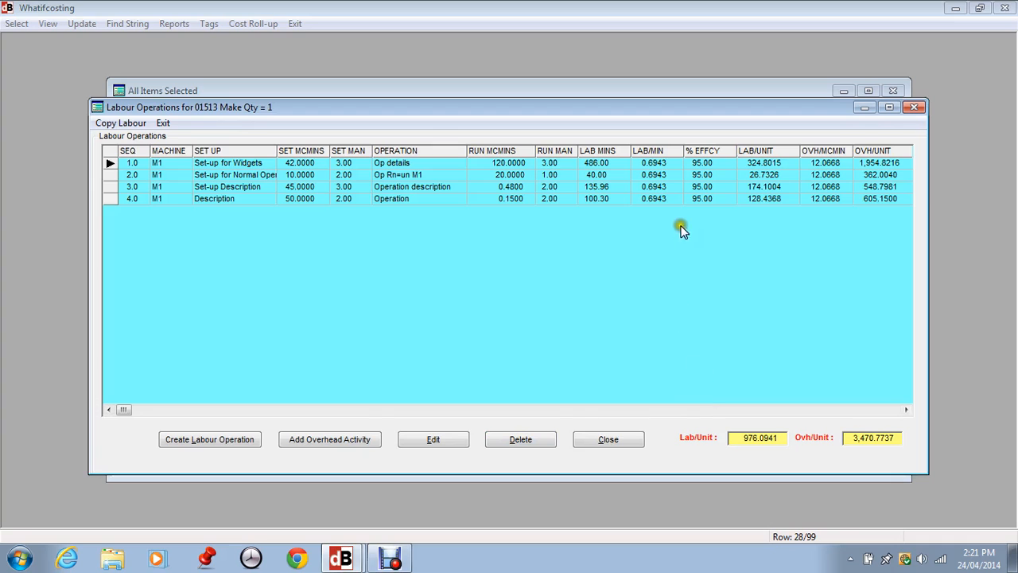
Review the overhead per unit of each operation and the item's total overhead, and return to the main screen.
click(862, 155)
click(871, 437)
click(608, 439)
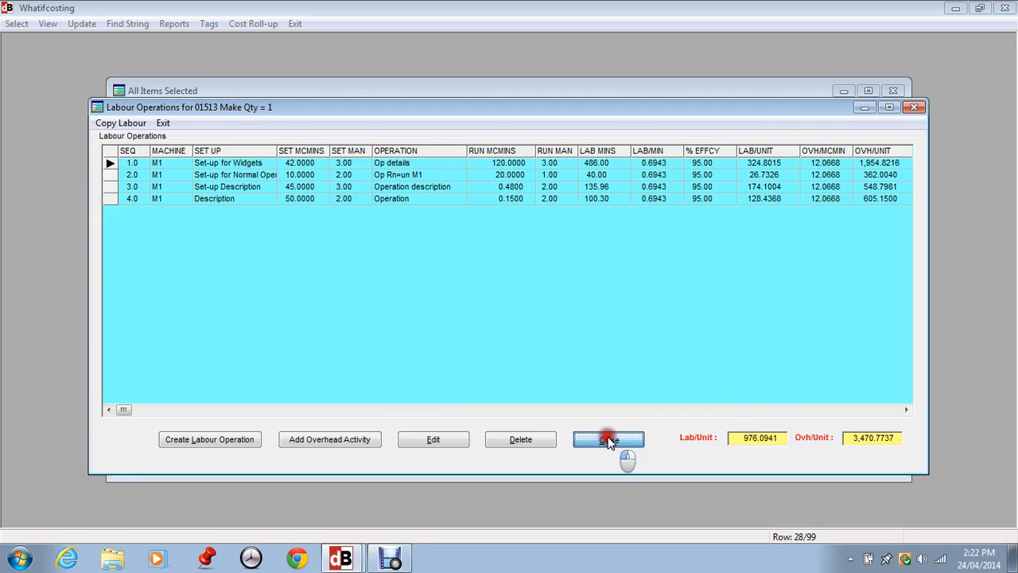
click(813, 443)
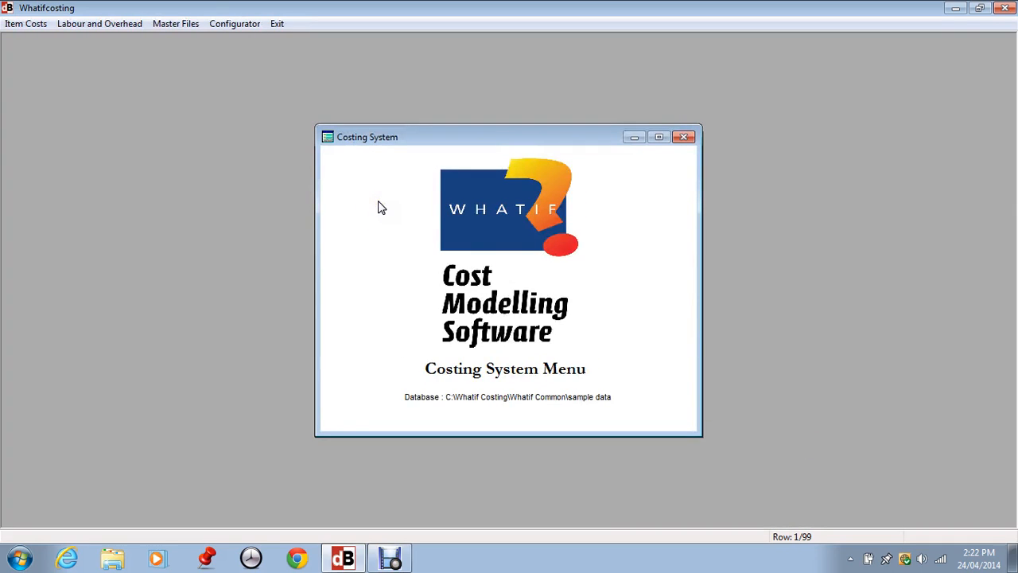
Open the details of machine M1 in the CHAIRS factory, check its standard overhead per machine minute, and close the machines list.
click(90, 25)
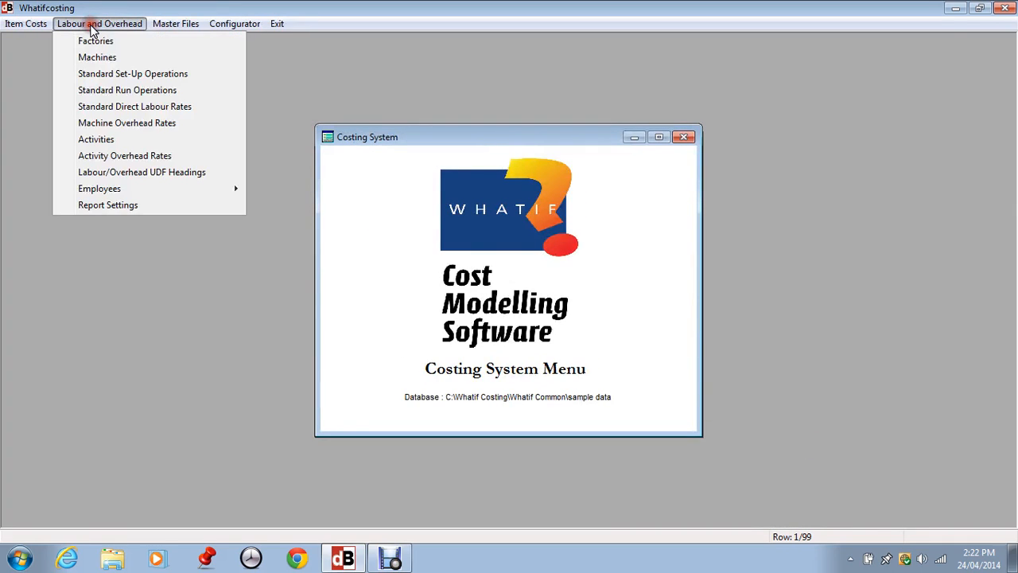
click(93, 57)
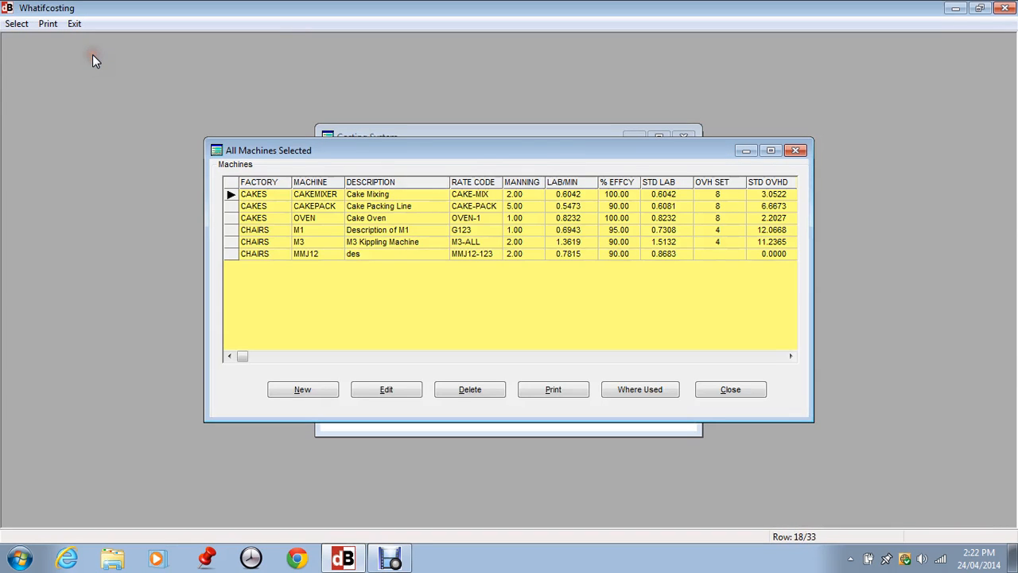
click(311, 231)
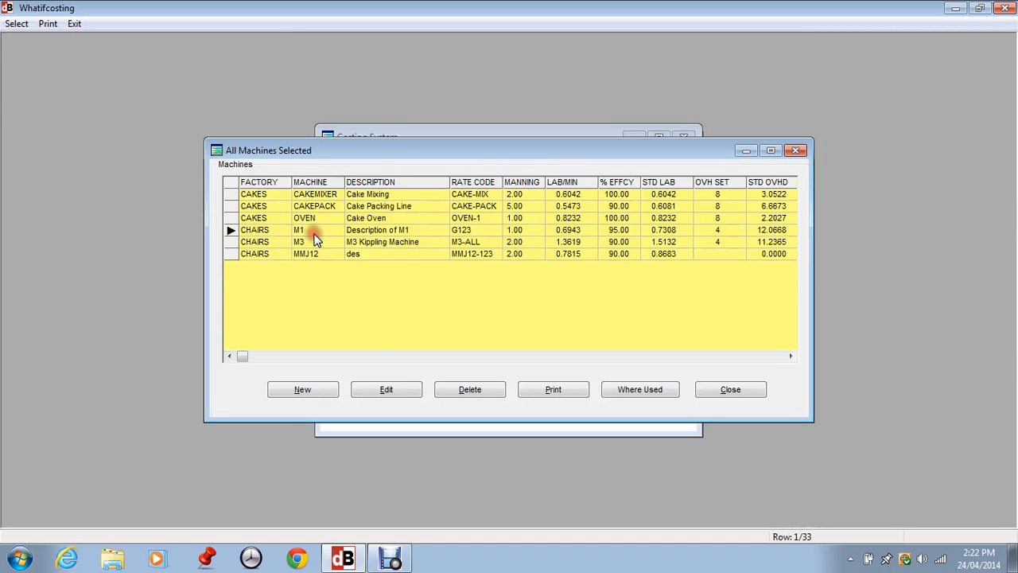
click(404, 395)
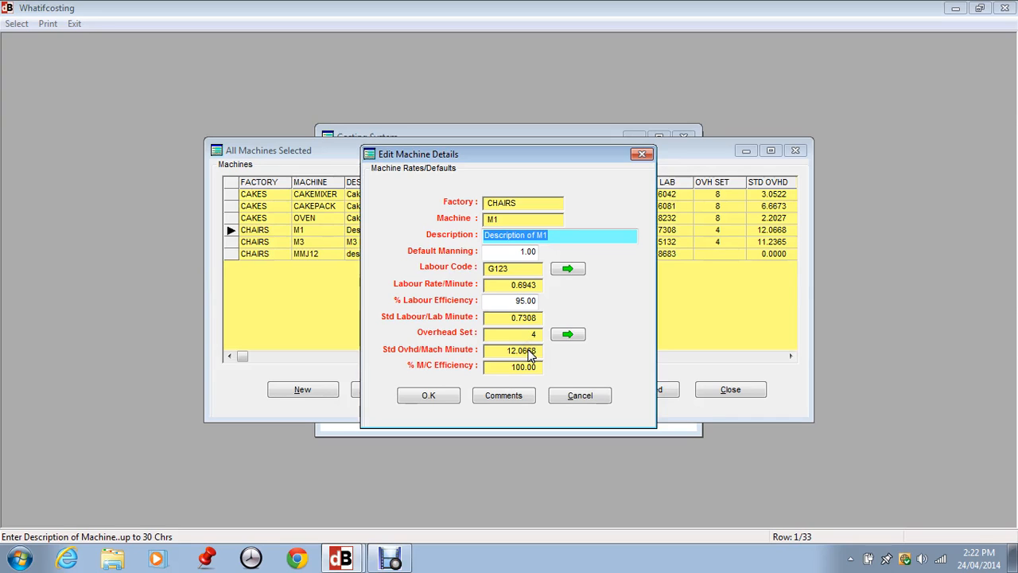
click(494, 354)
click(508, 351)
click(432, 394)
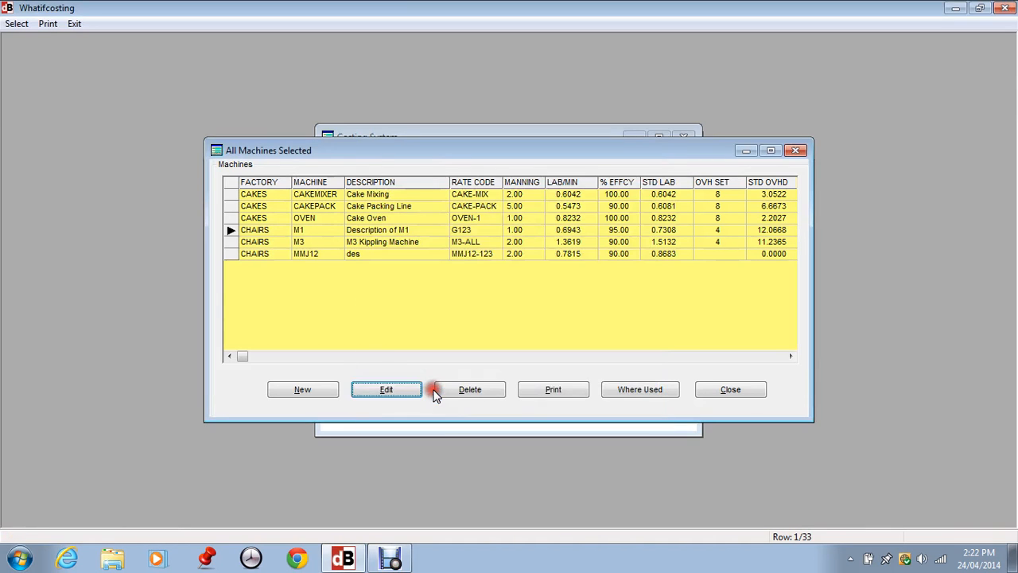
click(743, 393)
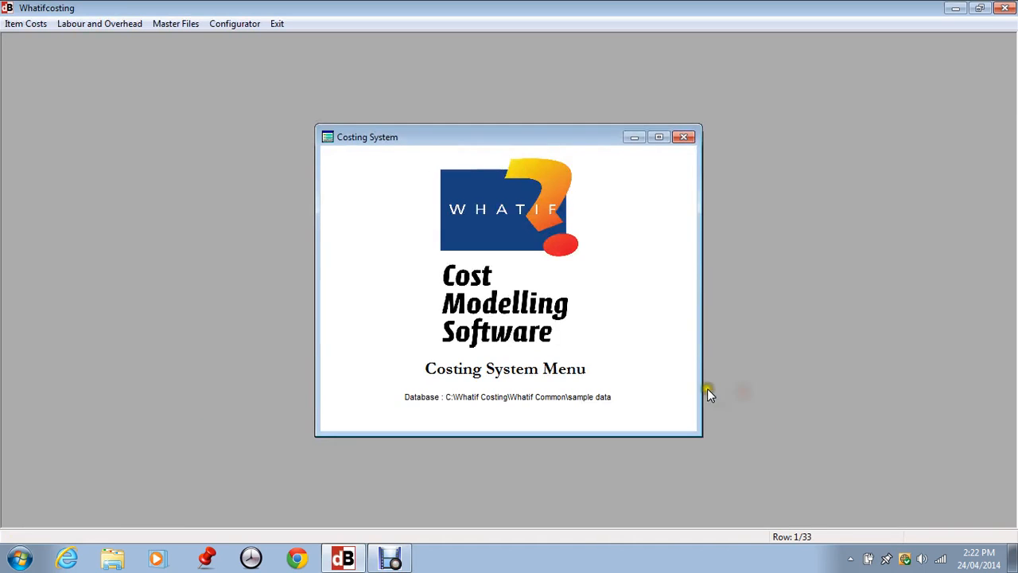
Open the machine overheads of overhead set 4 for the CHAIRS factory.
click(106, 25)
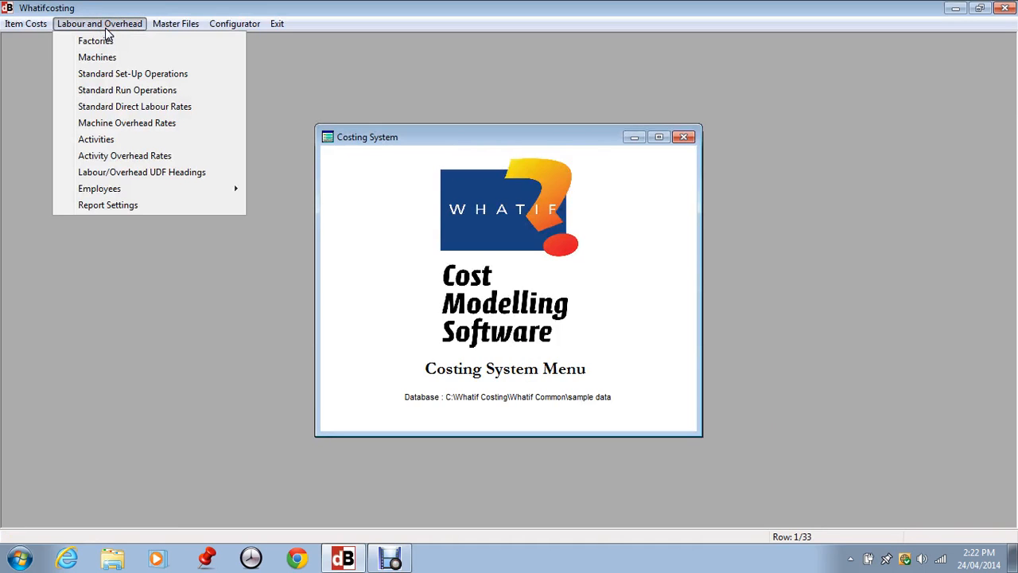
click(131, 126)
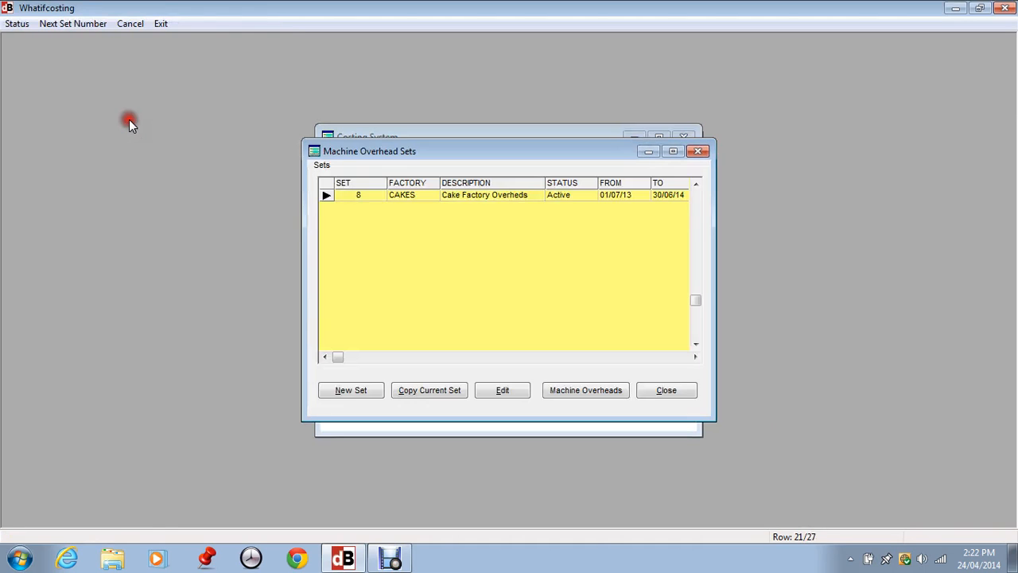
click(695, 184)
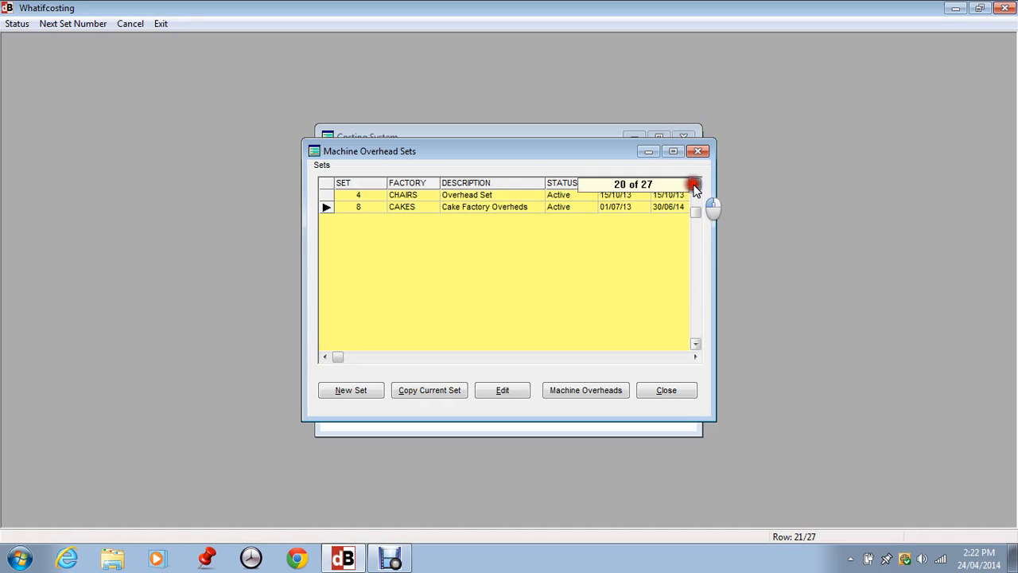
click(322, 195)
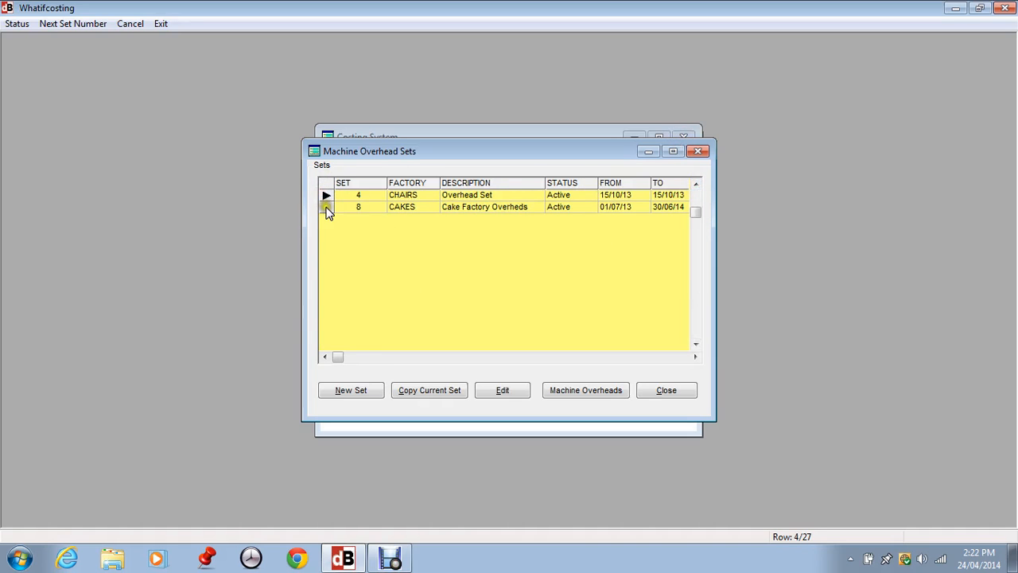
click(327, 207)
click(332, 195)
click(606, 398)
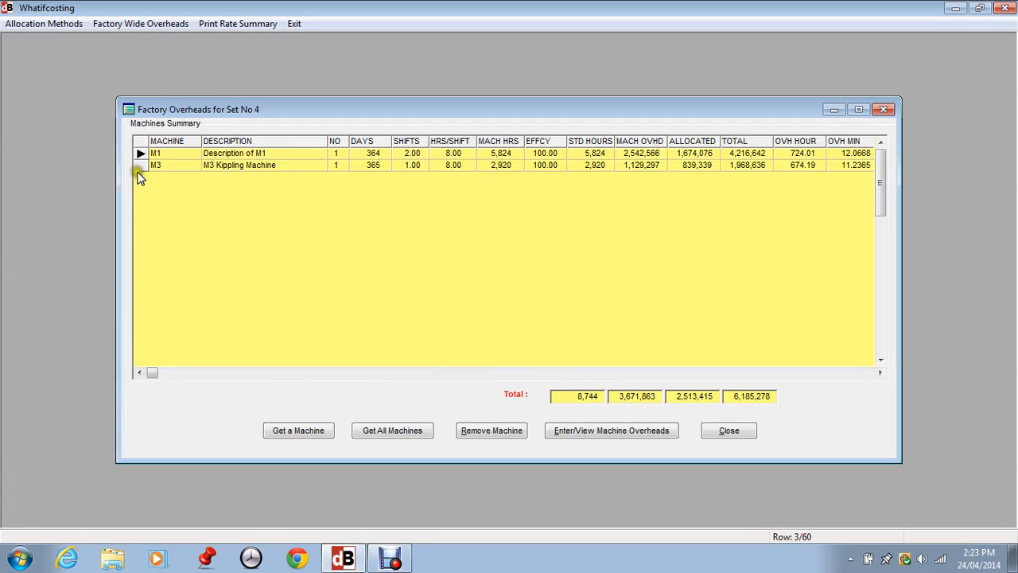
Add machine MMJ12 to the machines summary of overhead set 4.
click(170, 166)
click(170, 154)
click(302, 435)
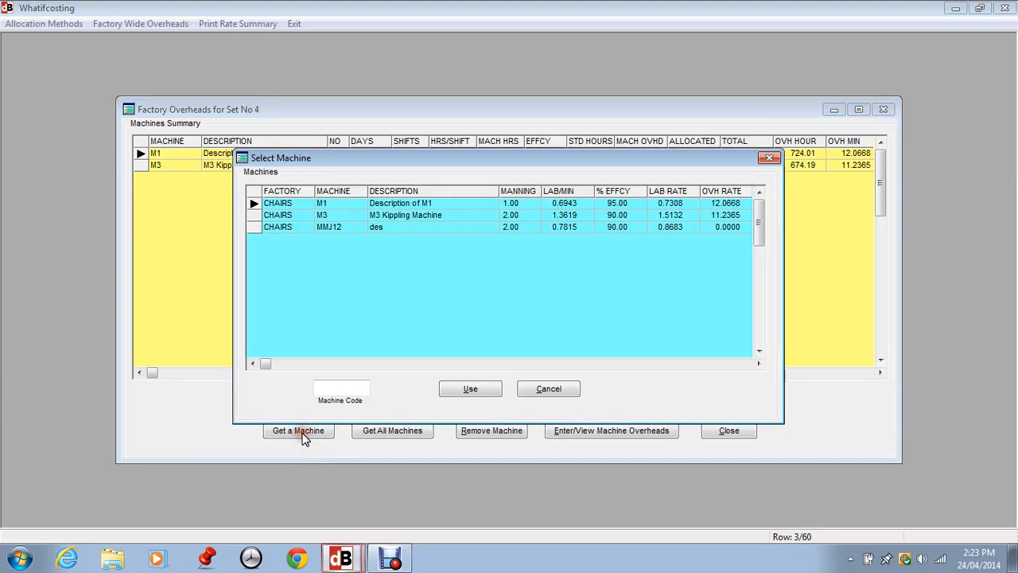
click(285, 228)
click(475, 386)
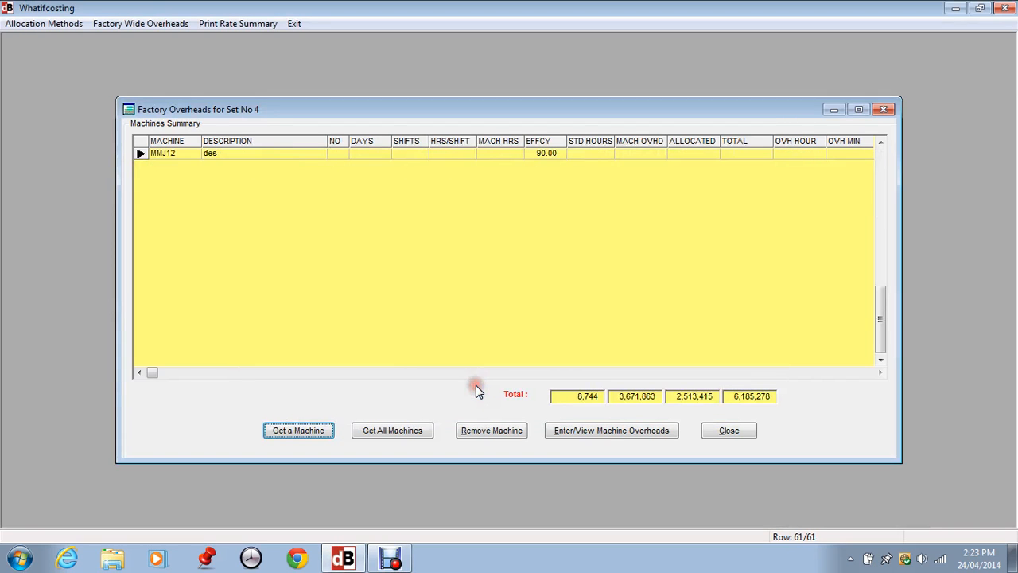
double_click(884, 140)
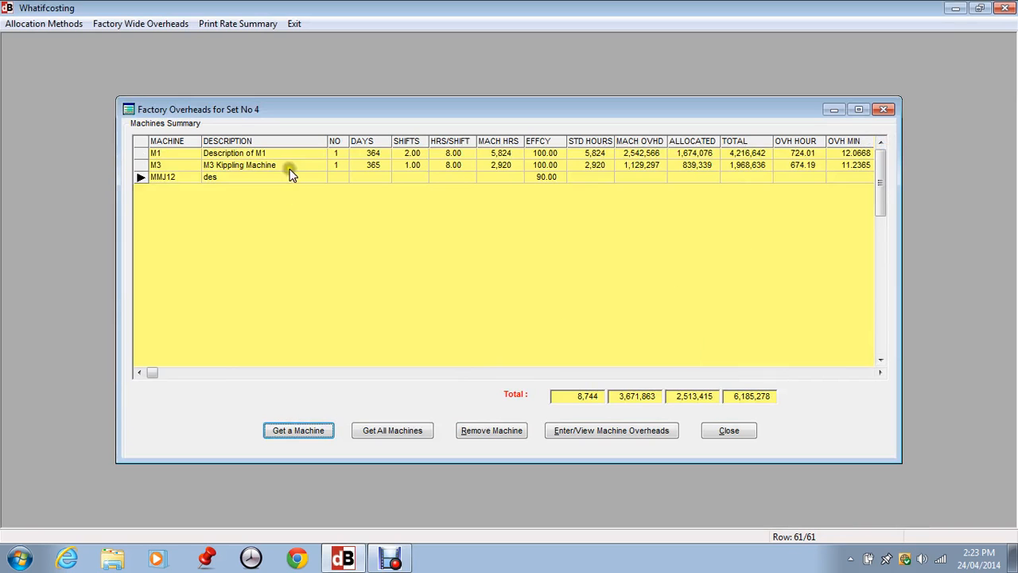
Open the overhead entry for machine MMJ12 and bring up its machine configuration list.
click(615, 432)
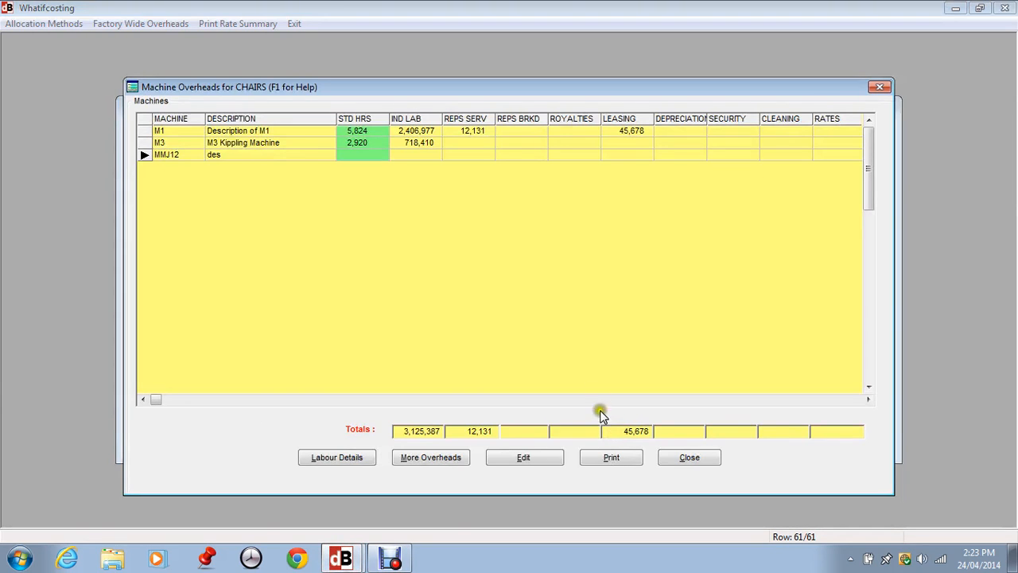
click(195, 157)
click(537, 460)
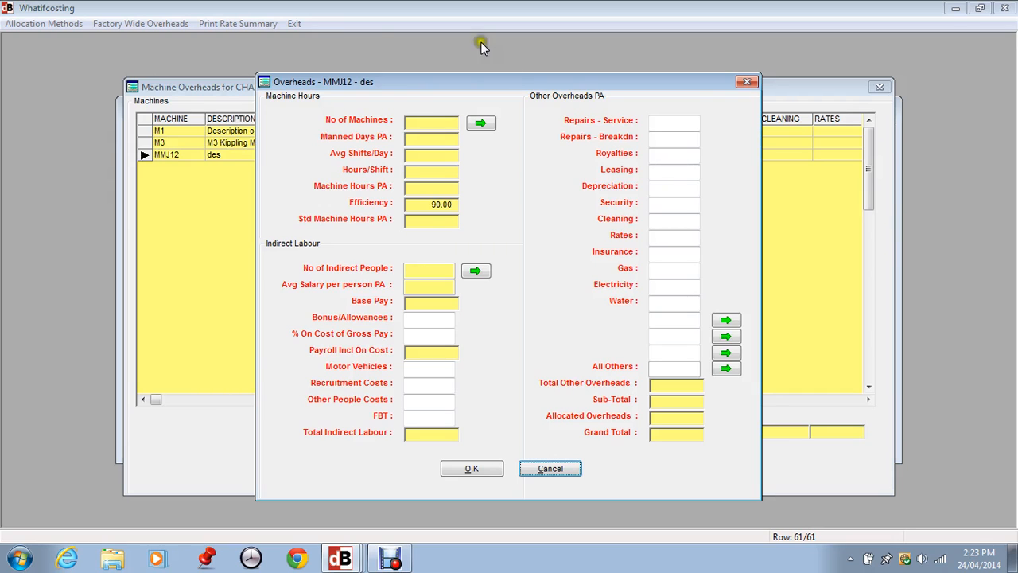
click(450, 123)
click(479, 126)
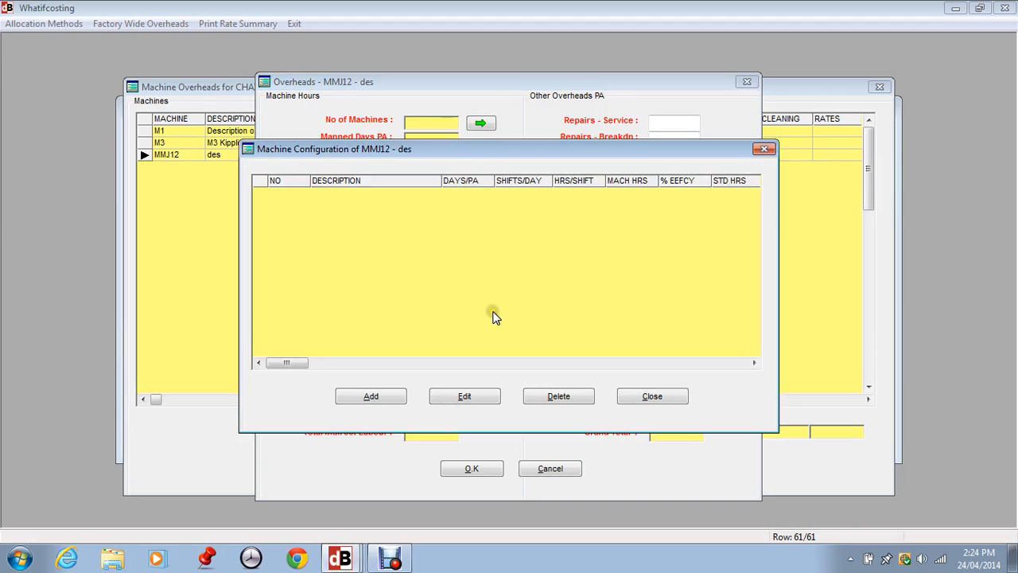
Add machine configuration number 1 for MMJ12 and describe it as "Mc 1".
click(396, 399)
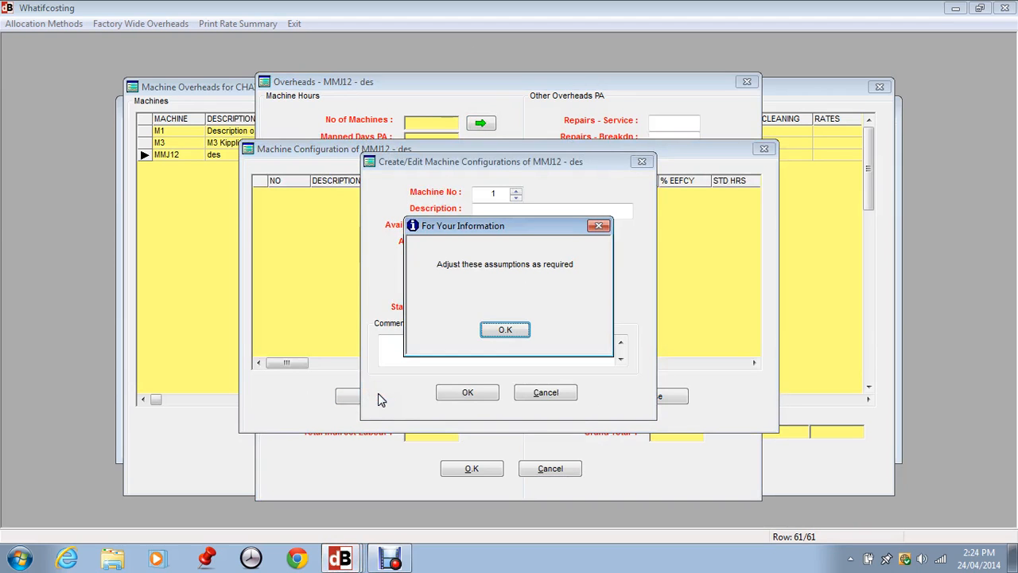
click(513, 334)
click(513, 334)
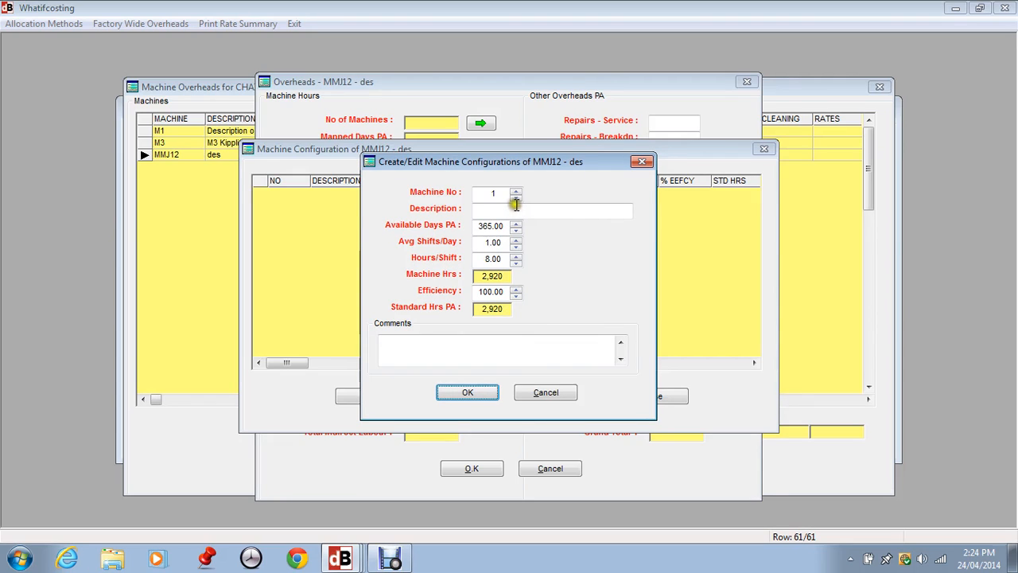
click(552, 221)
click(555, 232)
click(491, 210)
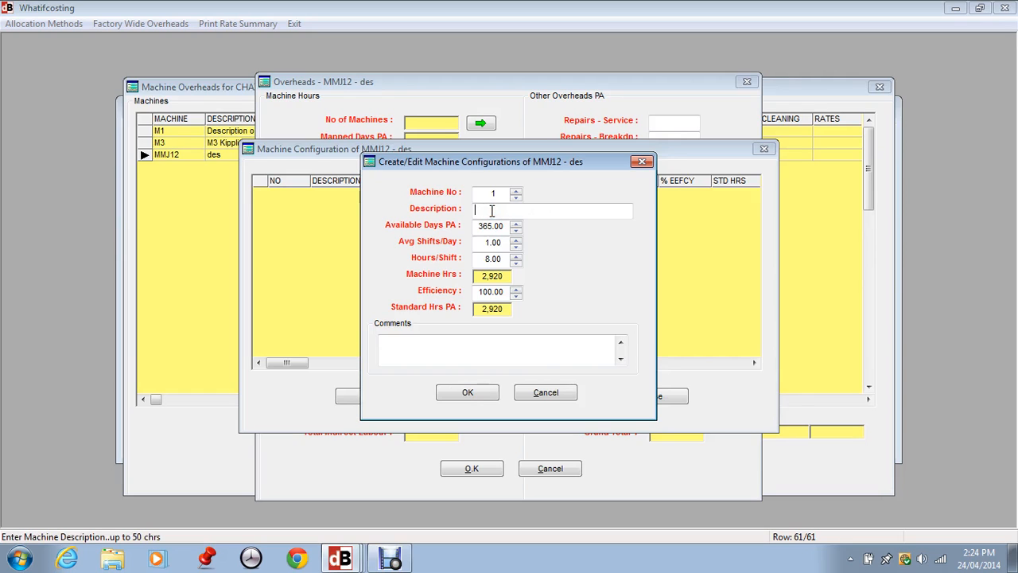
text(Mc 1)
Set the configuration's available days per annum to 250 and its average shifts per day to 2.
click(500, 242)
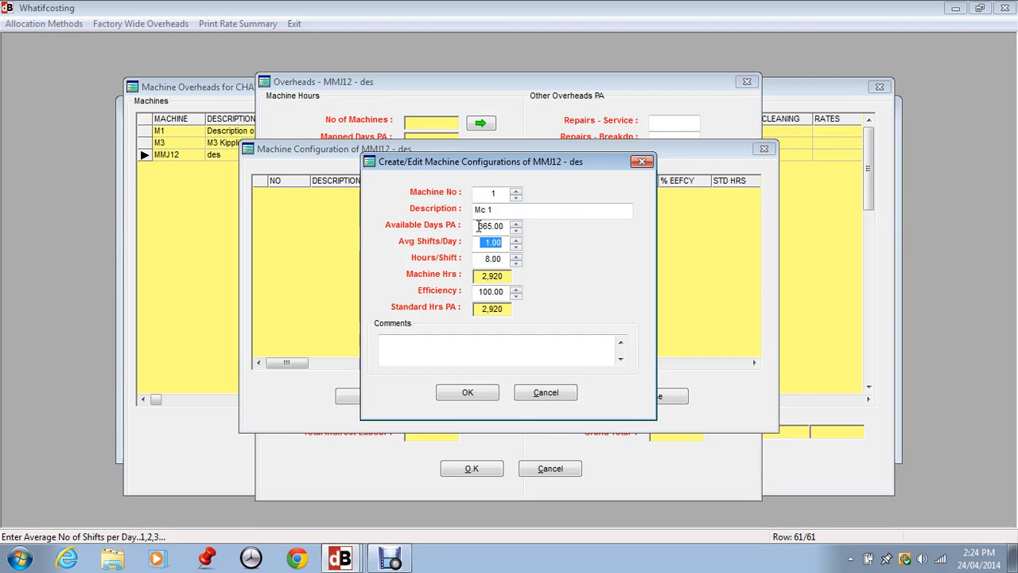
click(479, 226)
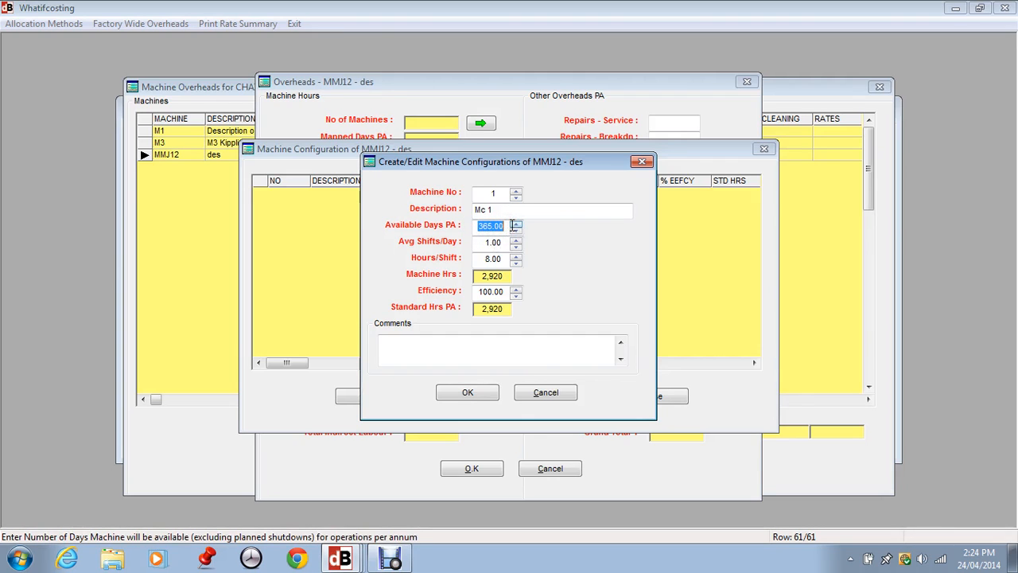
text(25)
key(Tab)
key(Tab)
click(517, 241)
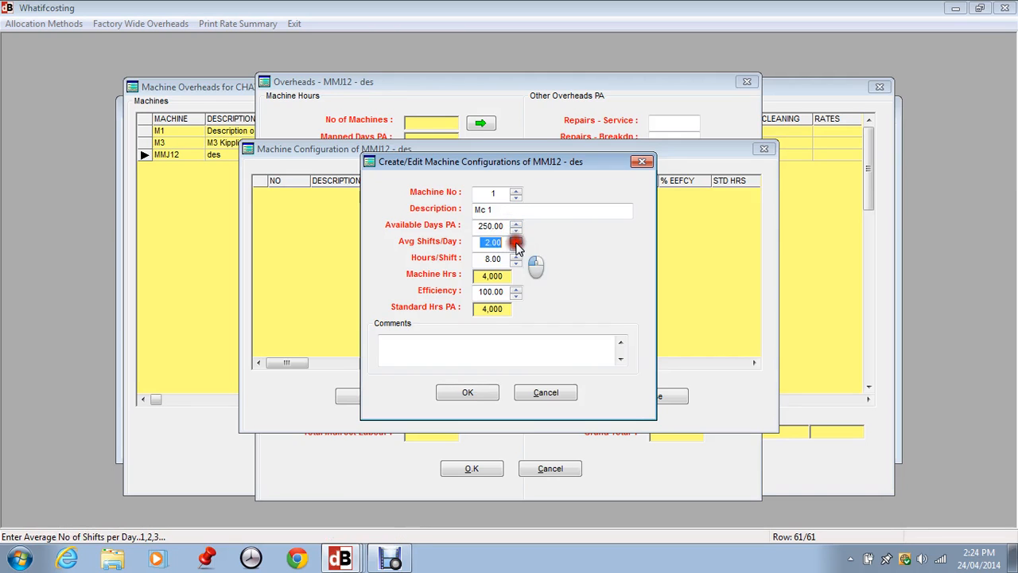
Set the hours per shift to 7 and the efficiency to 90, and save the Mc 1 configuration.
click(516, 262)
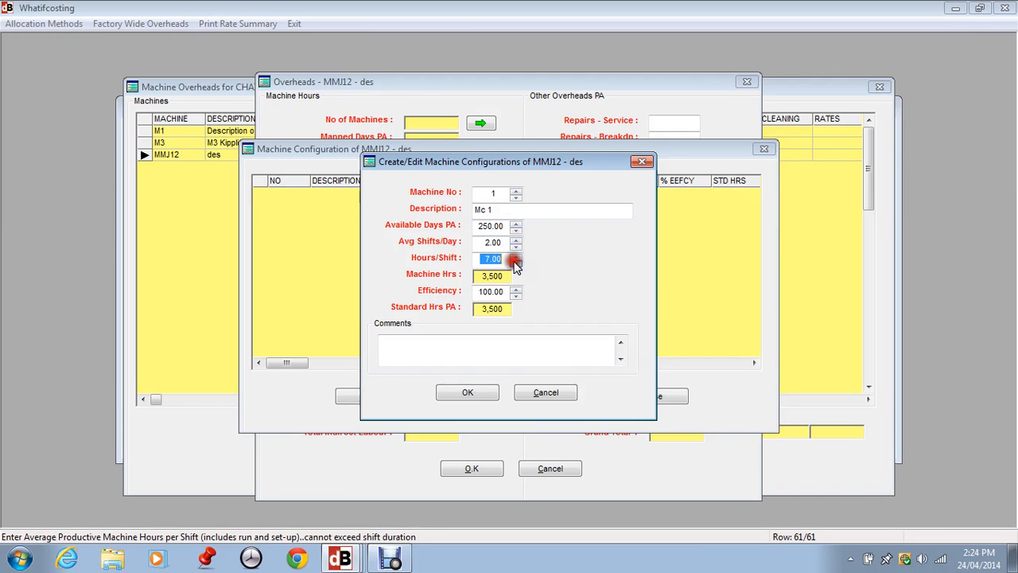
drag(475, 291, 524, 295)
text(9)
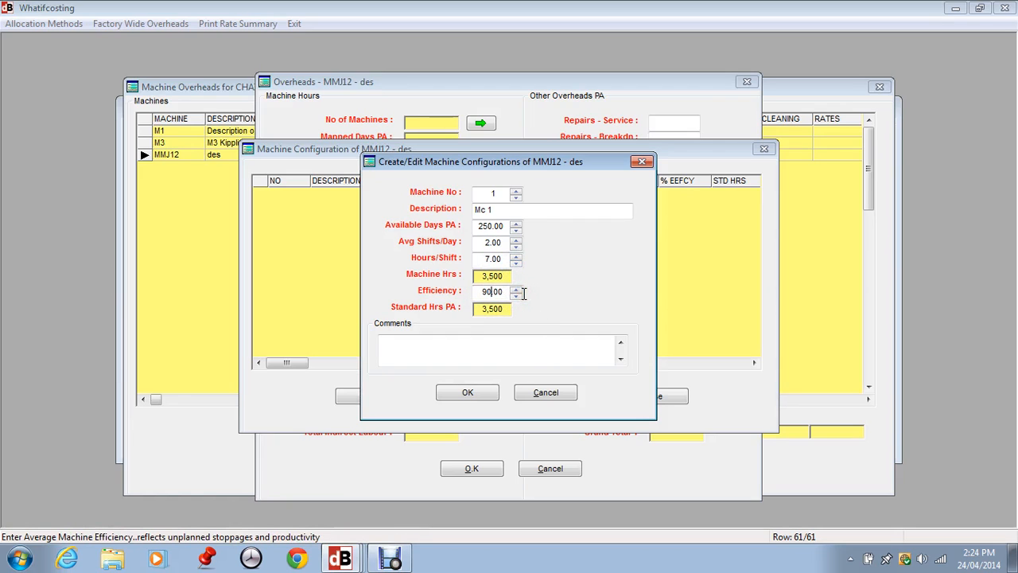
key(Tab)
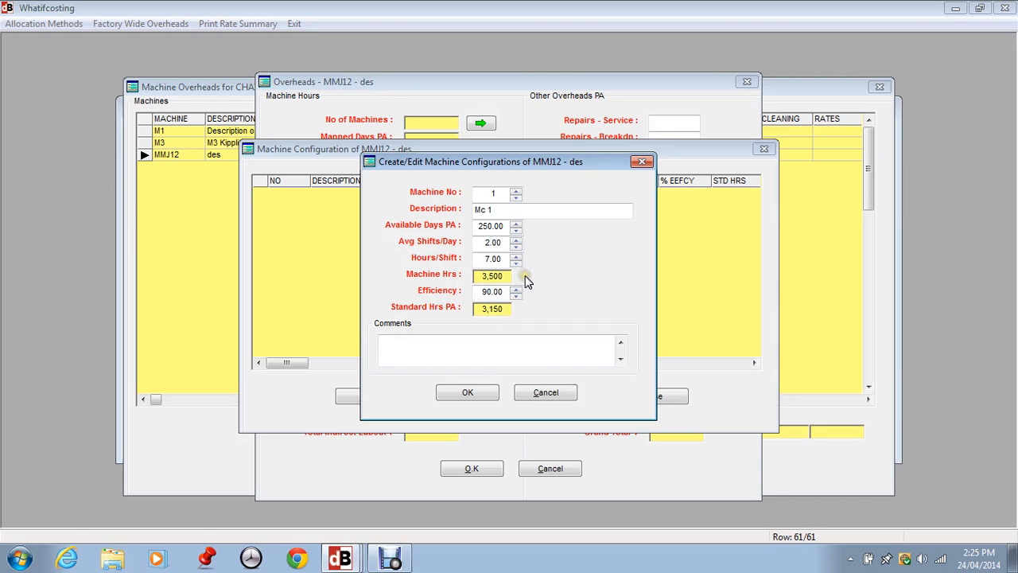
click(464, 394)
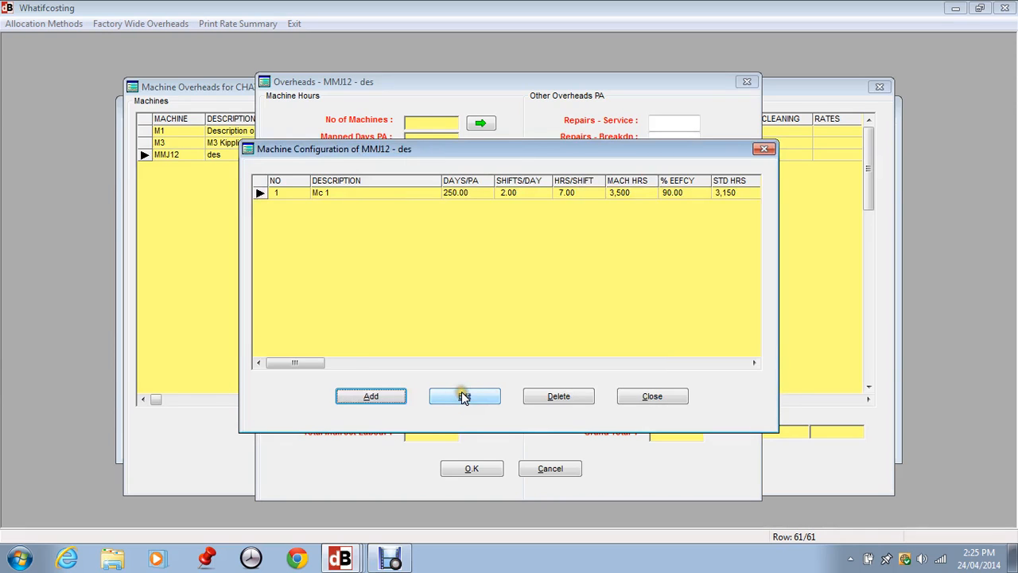
Add machine configuration number 2 for MMJ12 with 200 available days per annum and an average of 3 shifts per day.
click(381, 402)
click(446, 324)
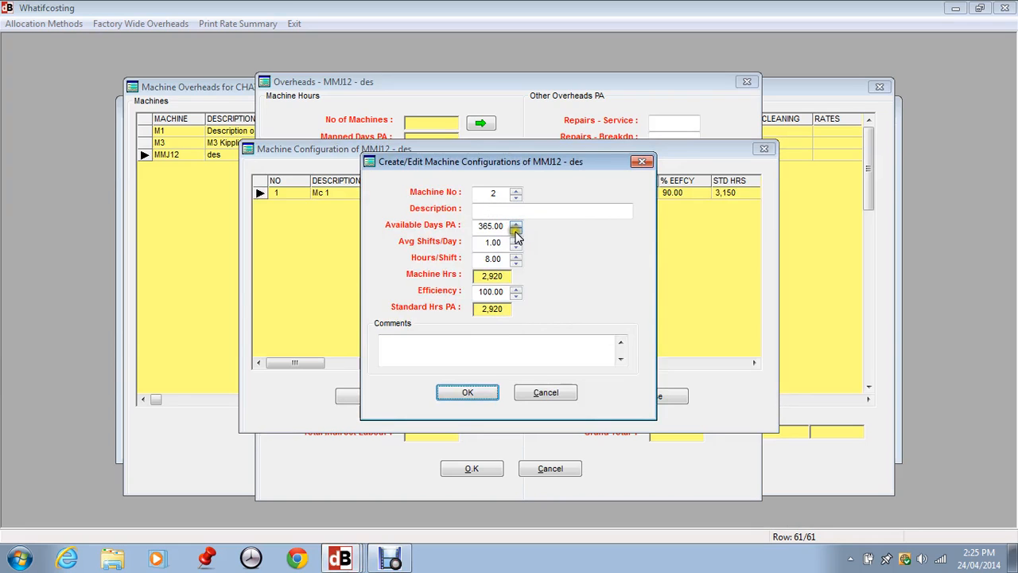
click(497, 226)
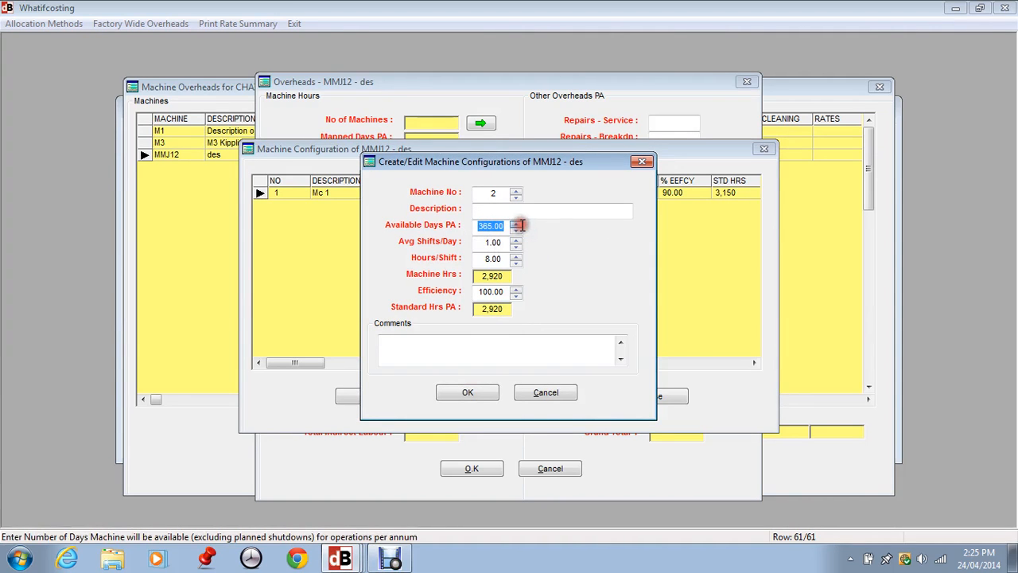
text(200)
key(Tab)
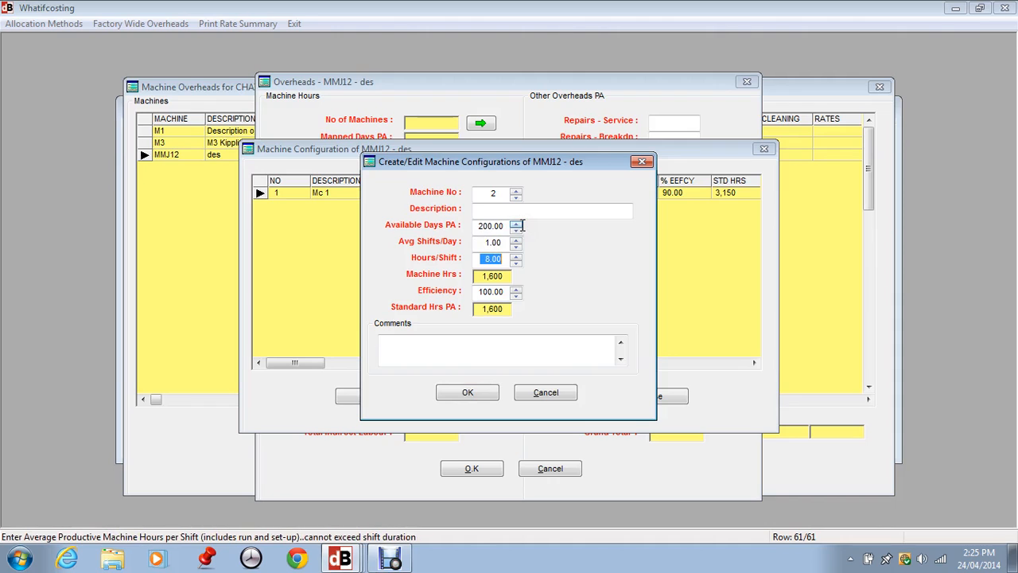
click(515, 239)
click(515, 239)
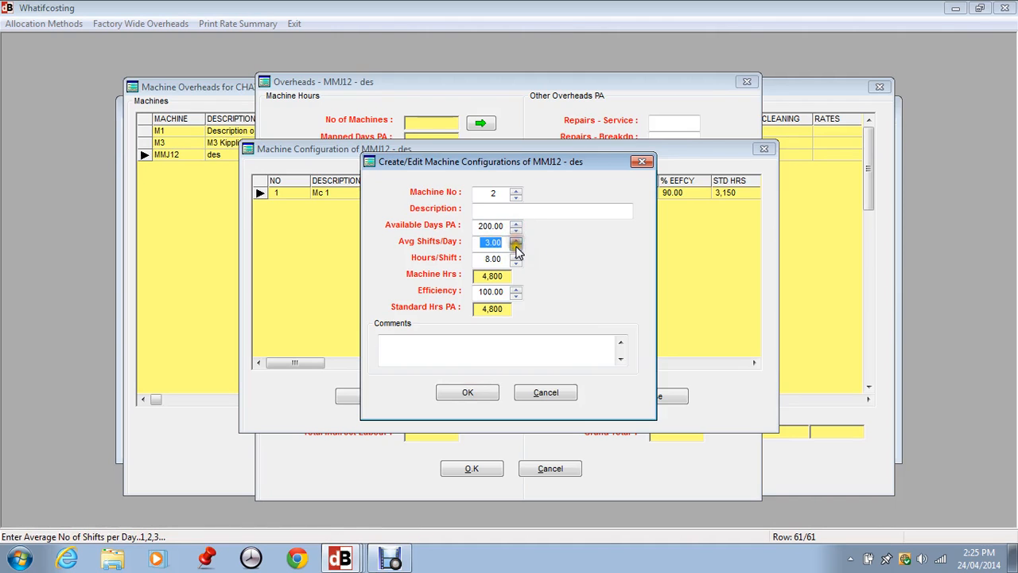
Set the efficiency of machine configuration 2 to 95 and save the configuration.
click(481, 292)
click(516, 290)
text(95)
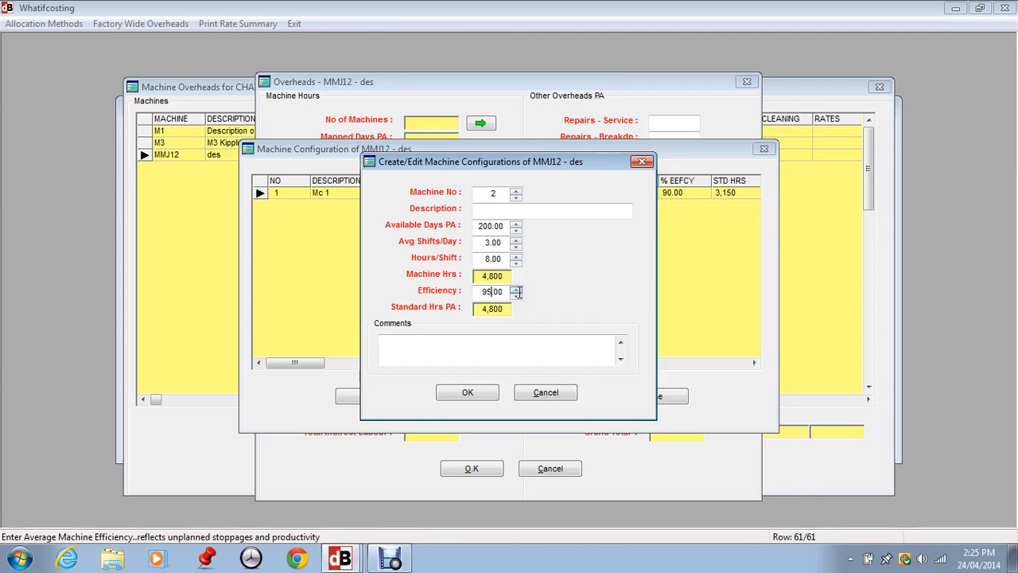
click(477, 392)
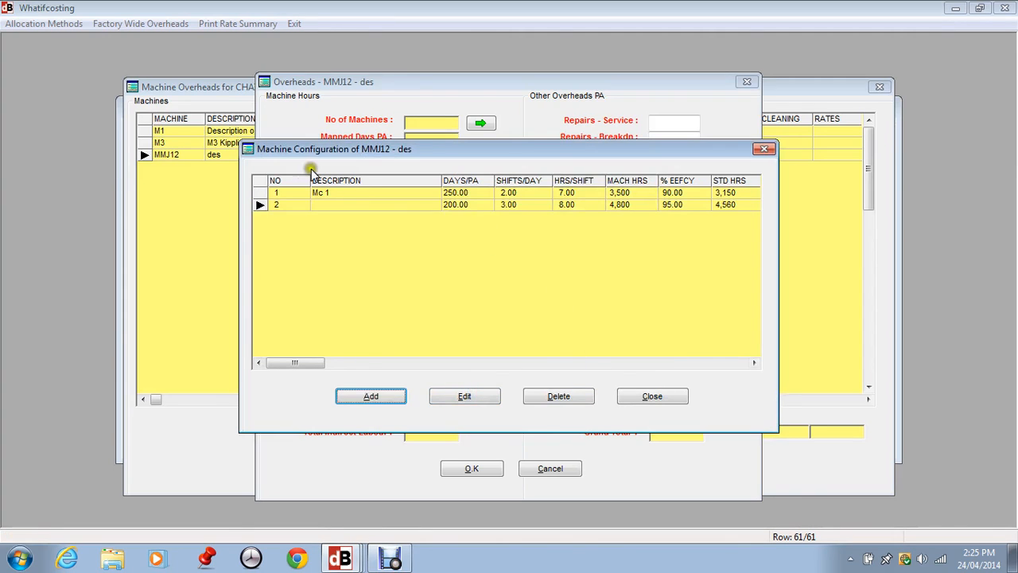
Edit machine configuration 2 to describe it as "MC2", save it and close the configuration list.
click(465, 396)
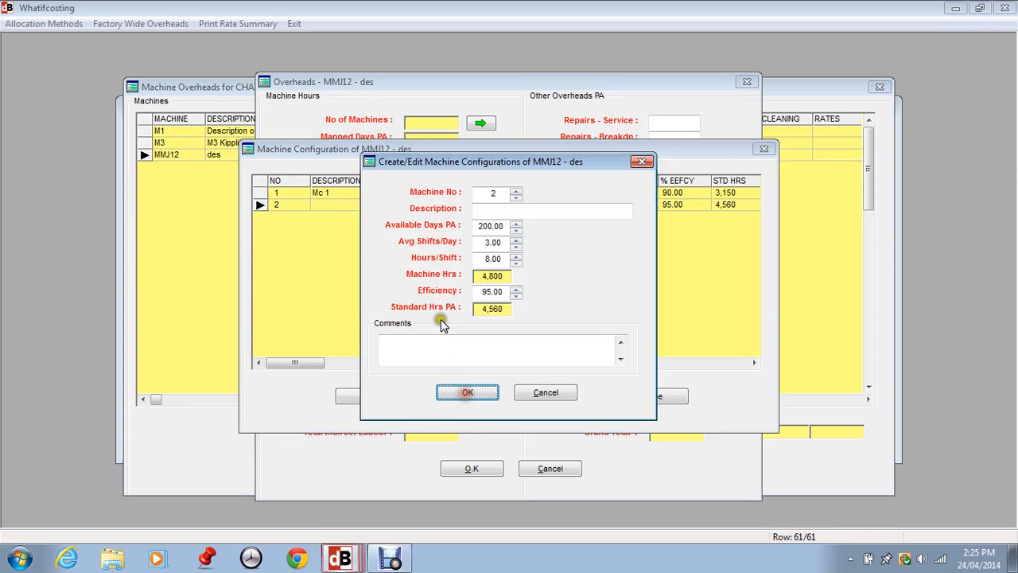
click(484, 210)
text(M)
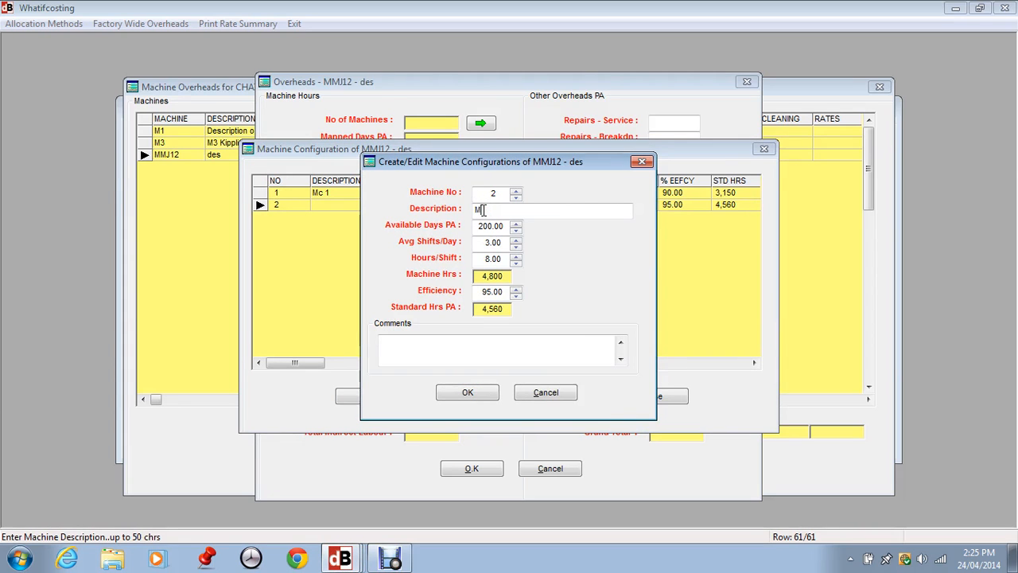
text(C2)
key(Tab)
key(Tab)
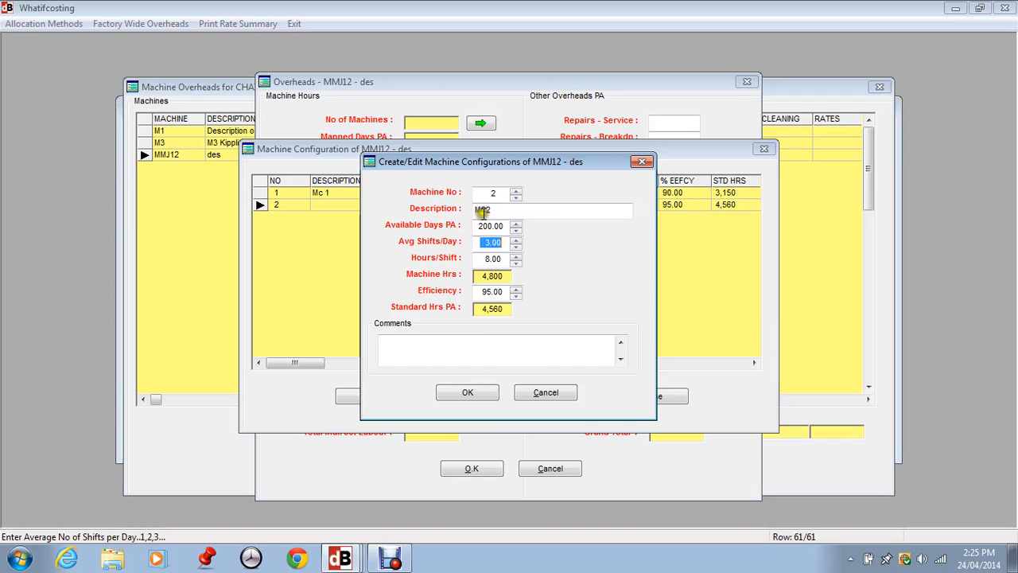
click(472, 393)
click(656, 396)
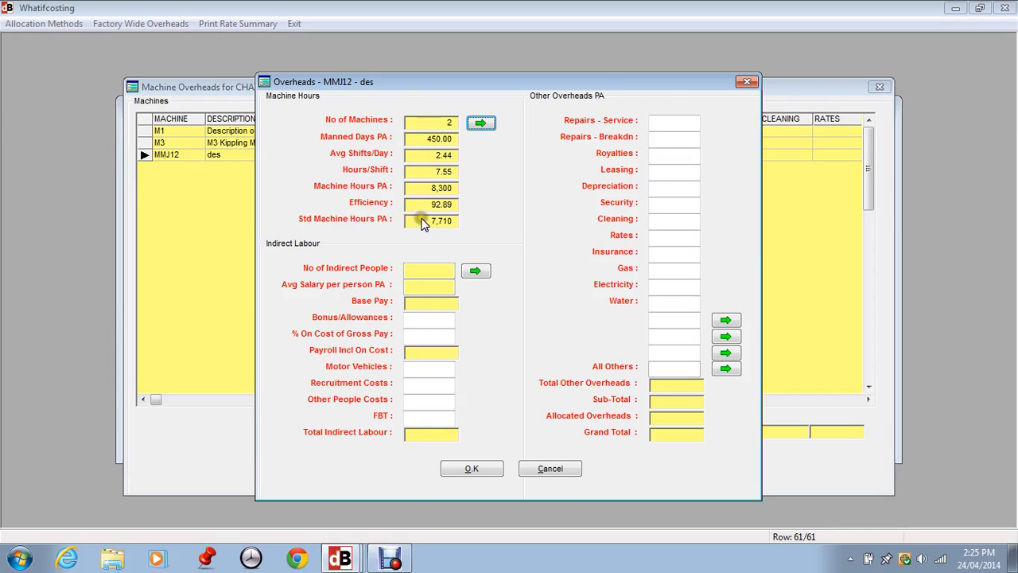
Add an indirect labour salary for MMJ12 by picking the Sheet Metal Worker on 89,011 from the employee list.
click(489, 270)
click(479, 274)
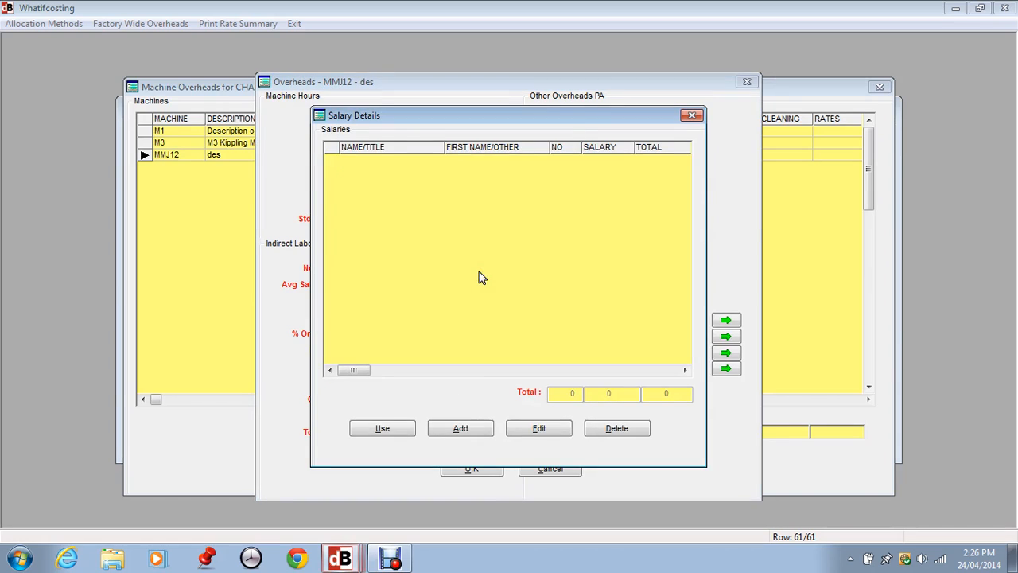
click(461, 428)
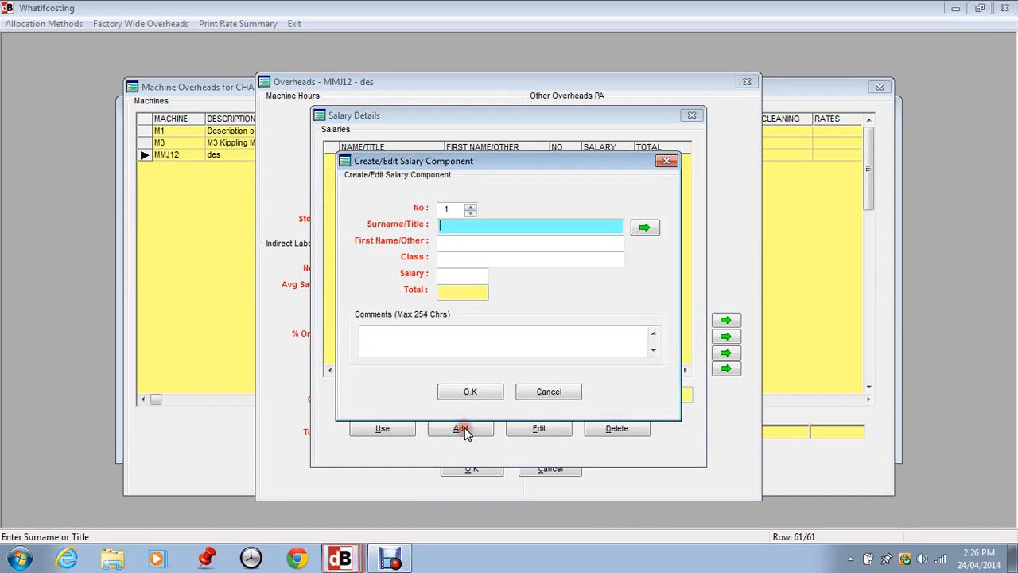
click(644, 228)
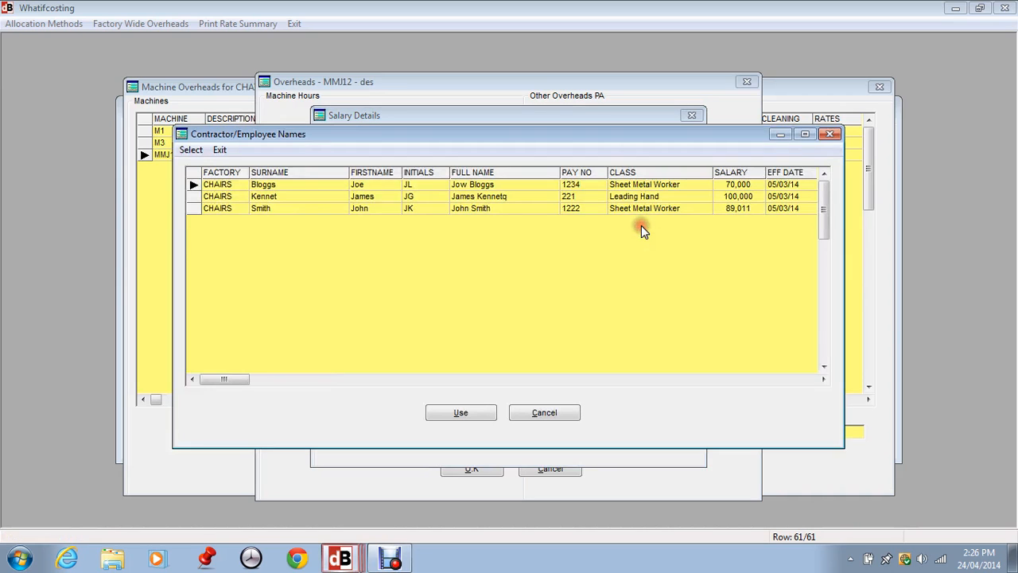
click(219, 208)
click(455, 410)
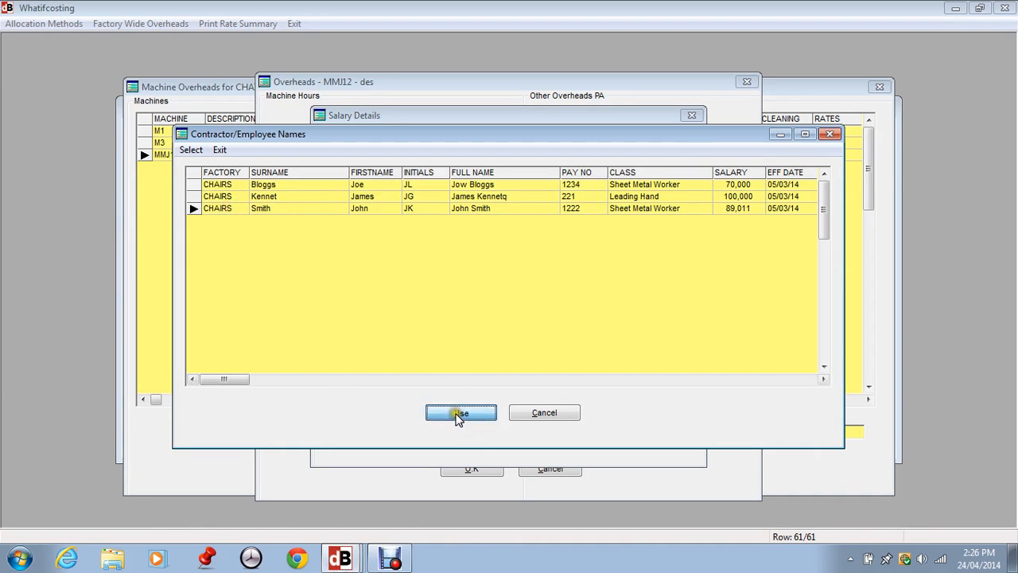
click(459, 394)
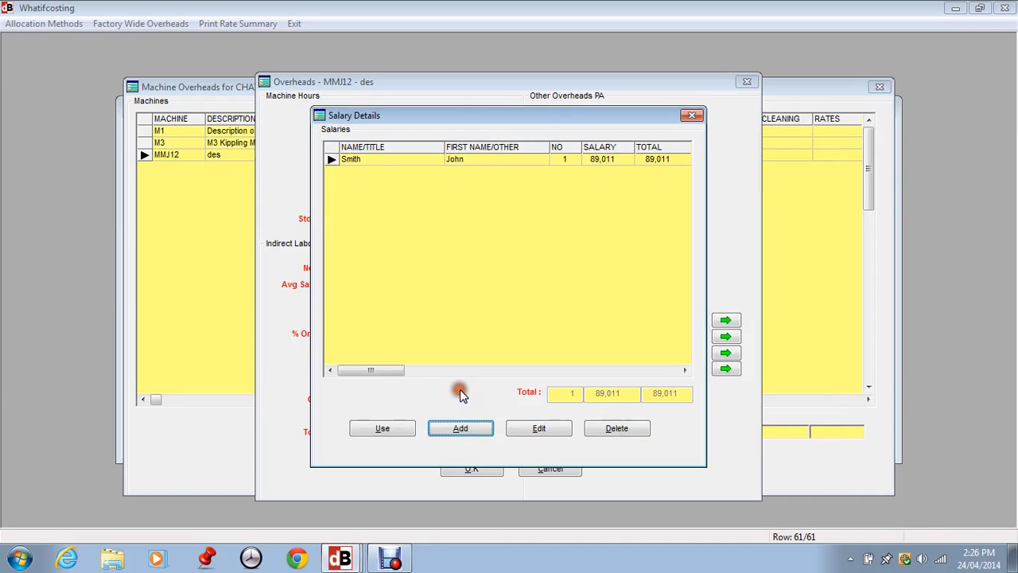
Start another salary component for 3 employees with the title "Admin".
click(463, 427)
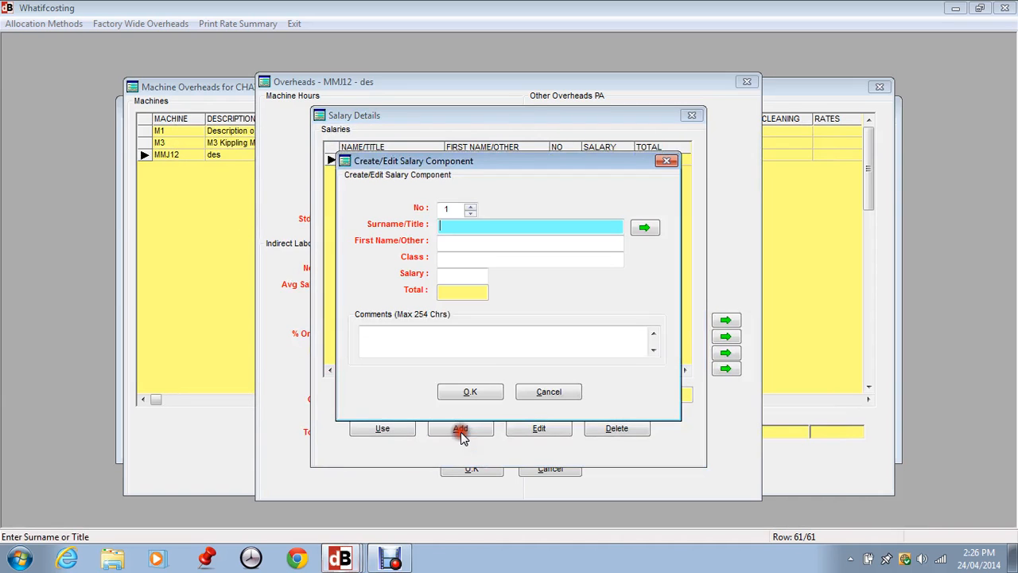
click(469, 208)
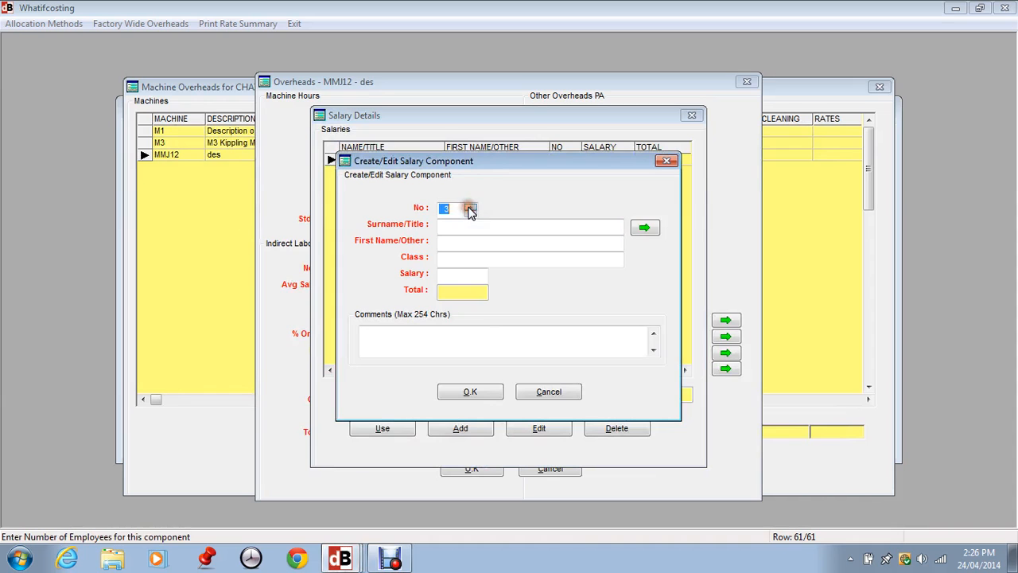
click(644, 228)
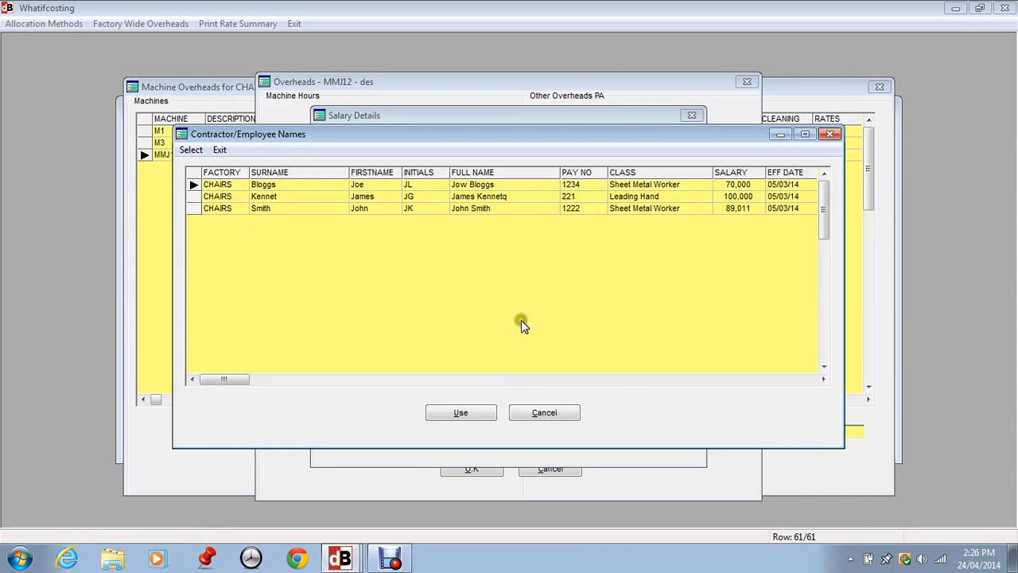
click(545, 412)
click(450, 222)
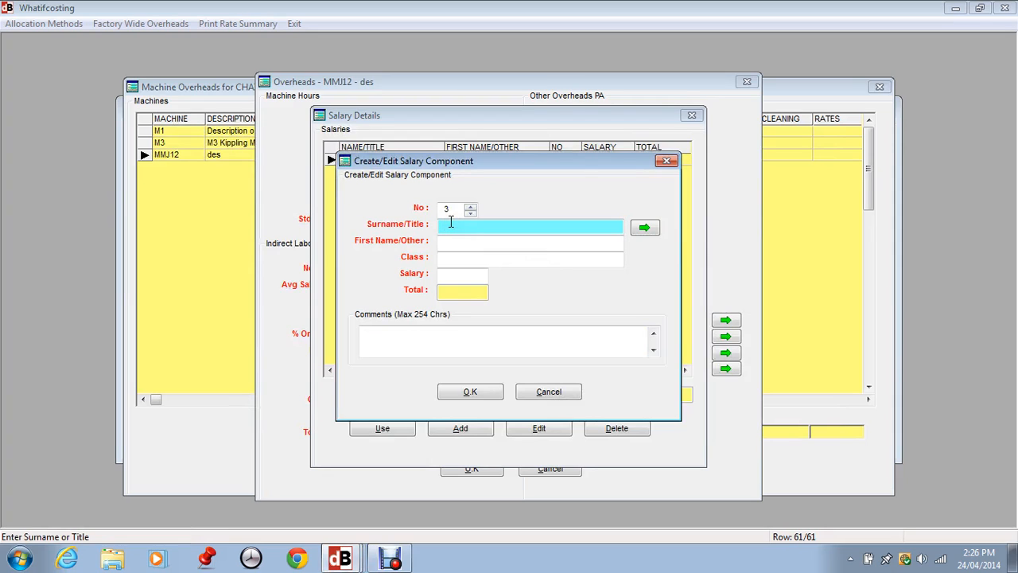
key(Tab)
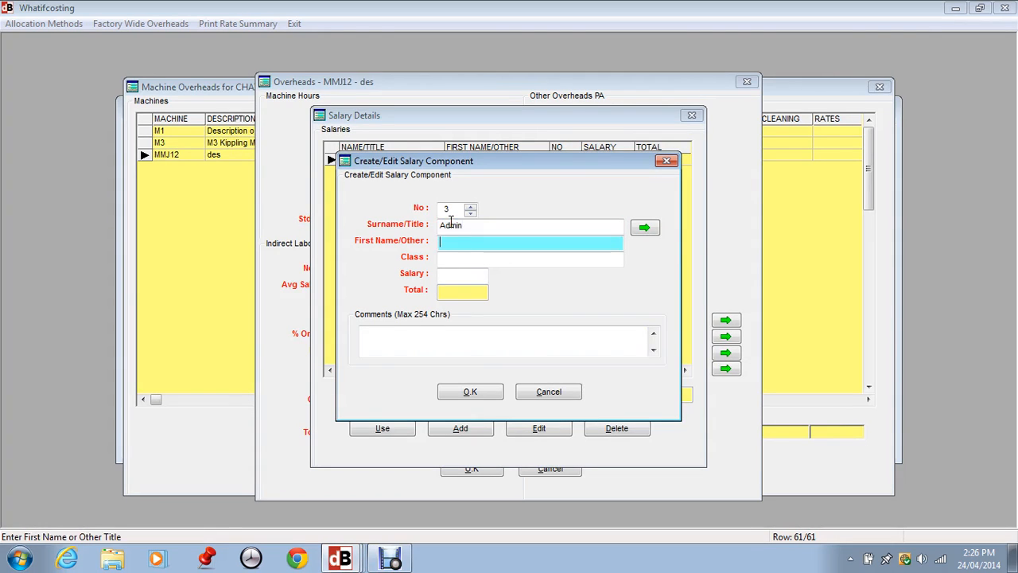
Give the Admin component a salary of 80,000 and the other title "Class 1", save it and use the salaries in the overheads.
click(445, 275)
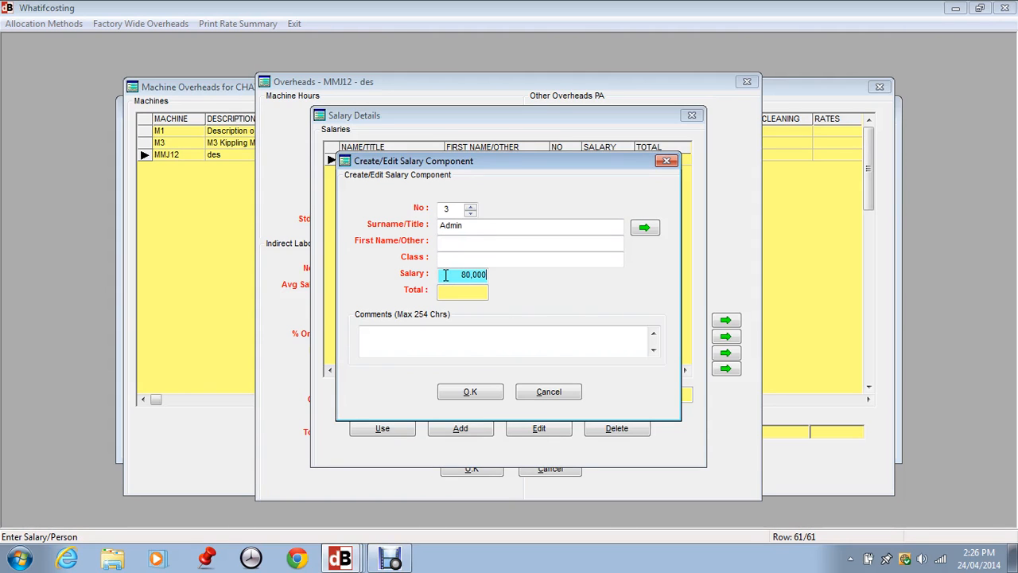
click(466, 391)
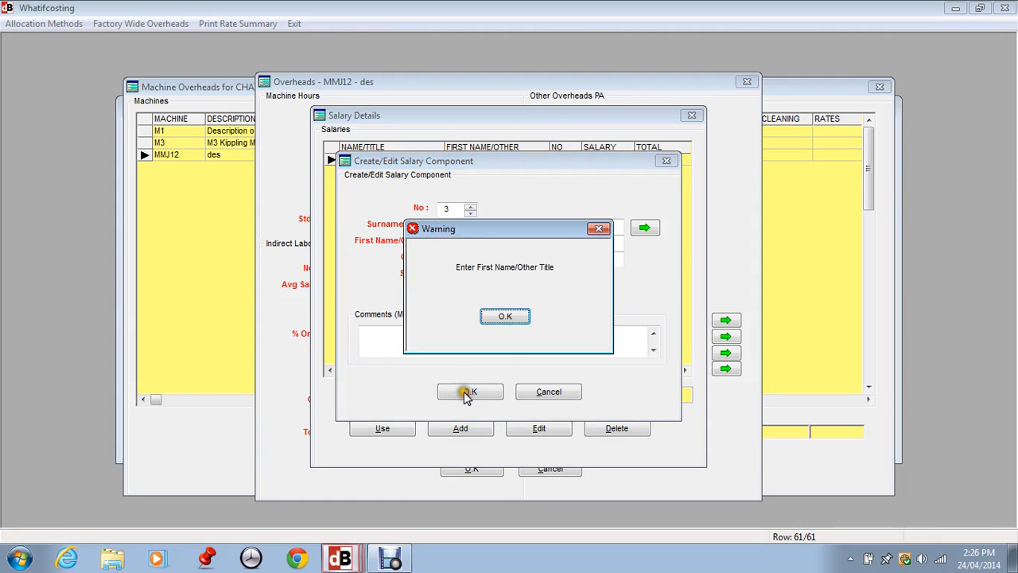
click(499, 317)
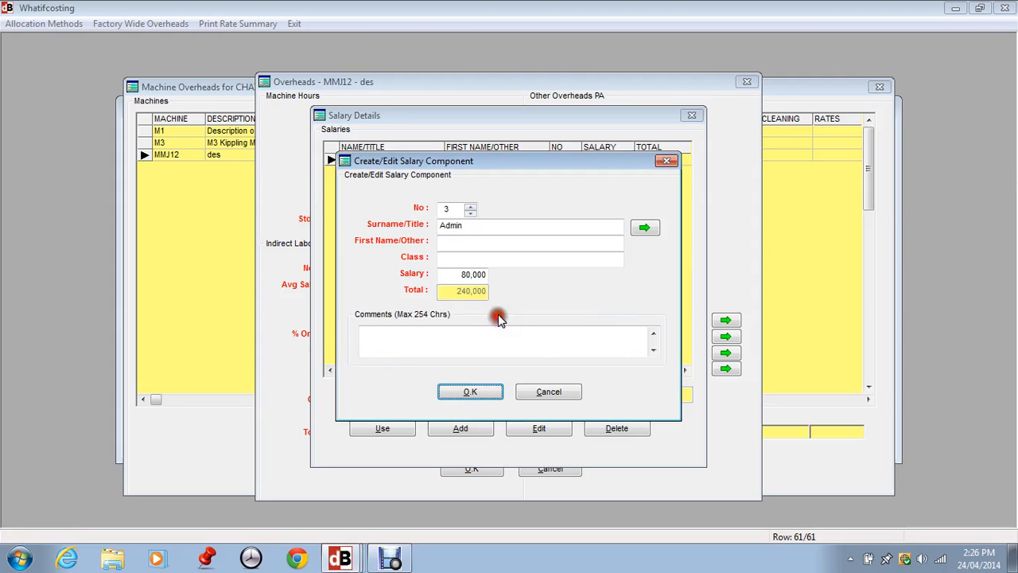
click(465, 242)
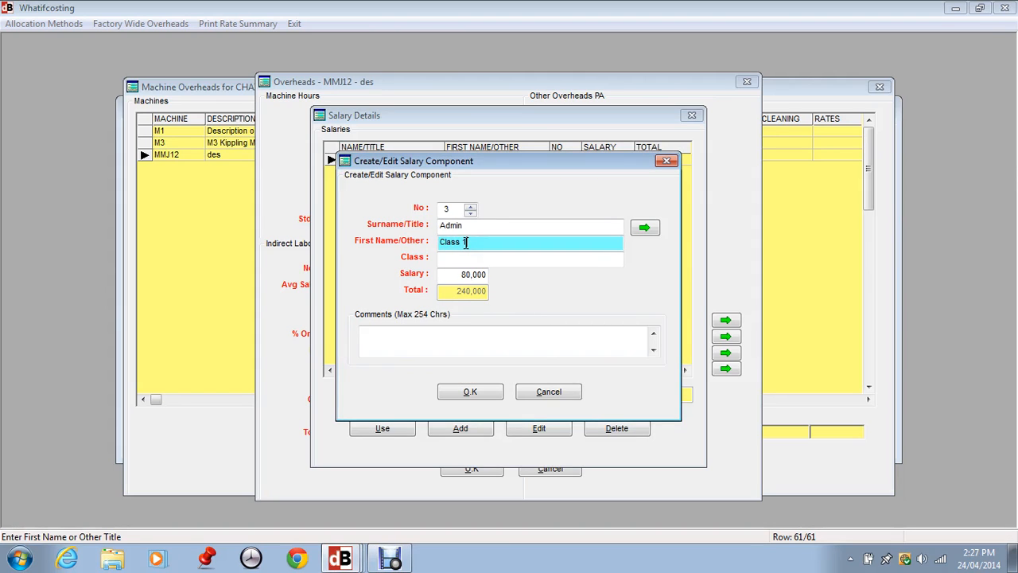
text(Class 1)
click(469, 391)
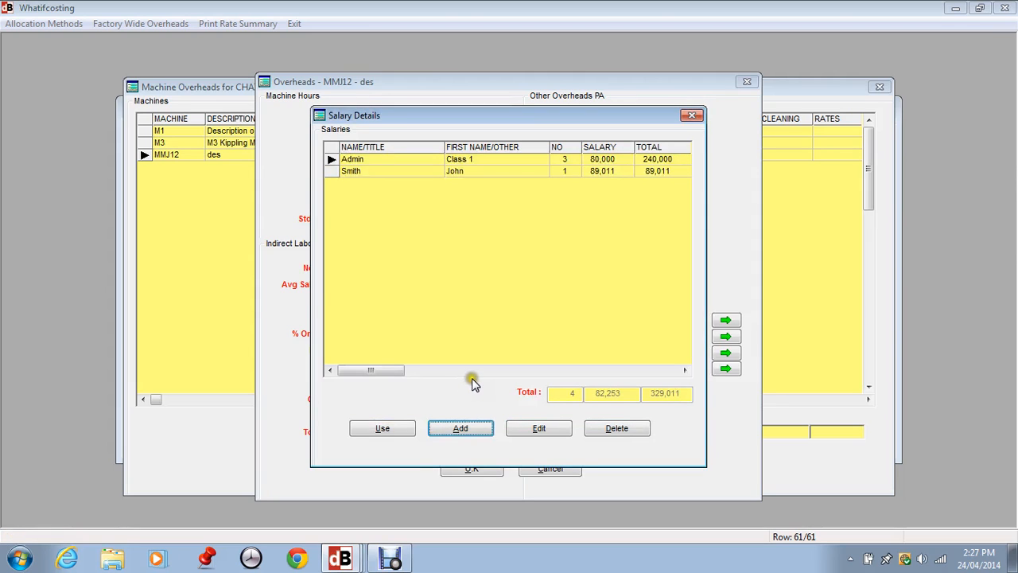
click(397, 430)
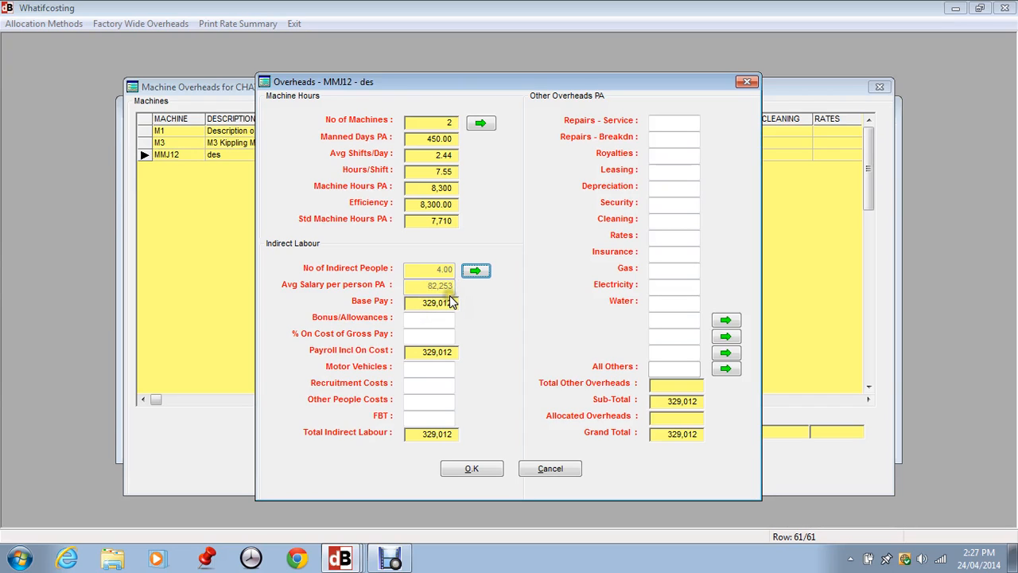
Set the indirect labour bonus/allowances to 10,000 and the percentage on cost of gross pay to 20.
click(413, 316)
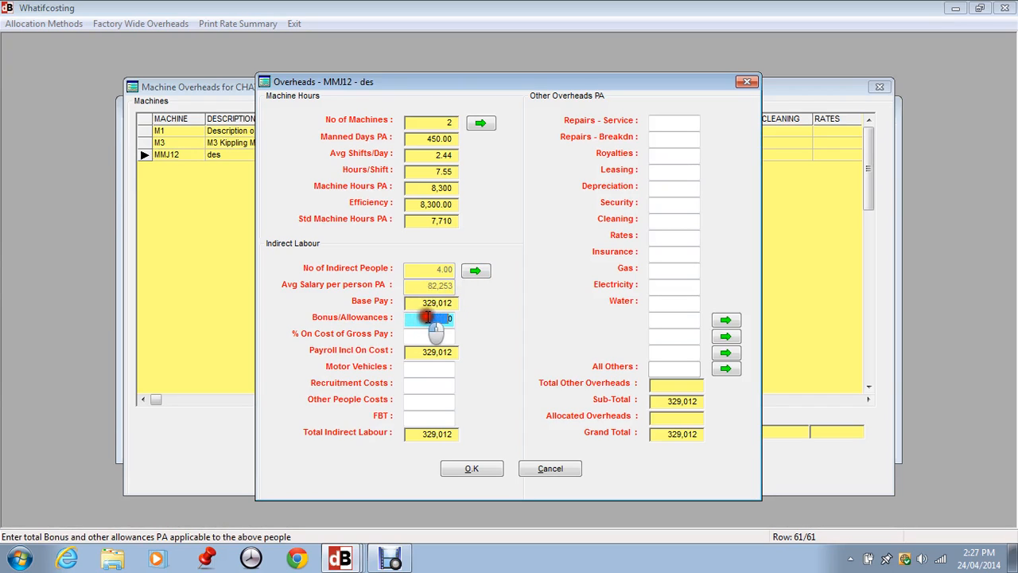
text(10,000)
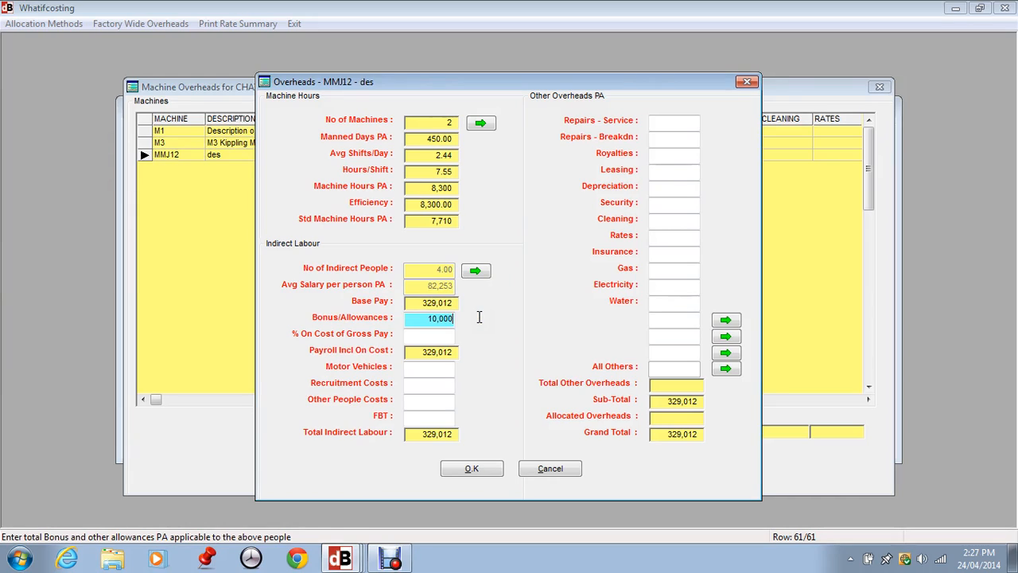
key(Tab)
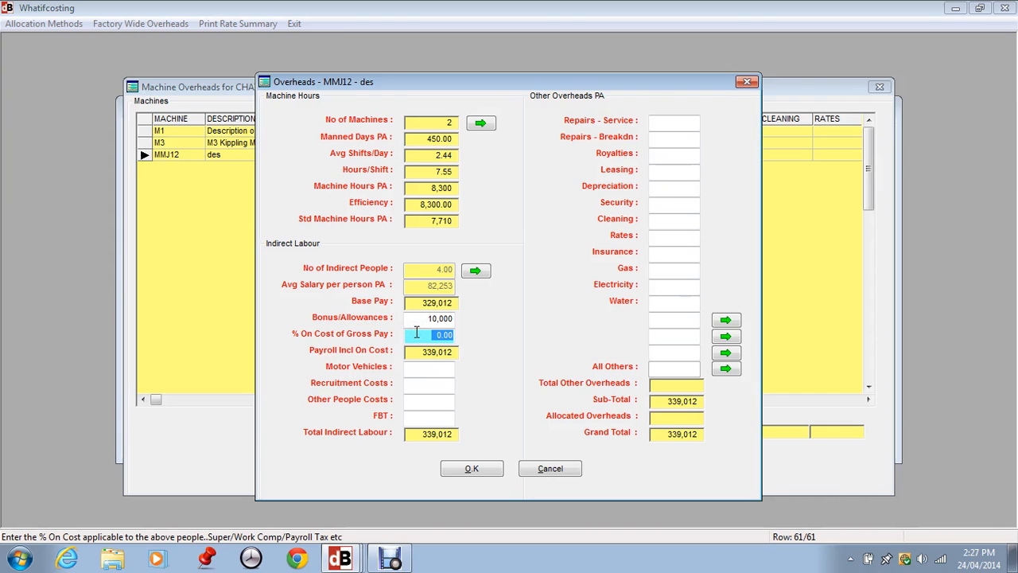
text(20)
key(Tab)
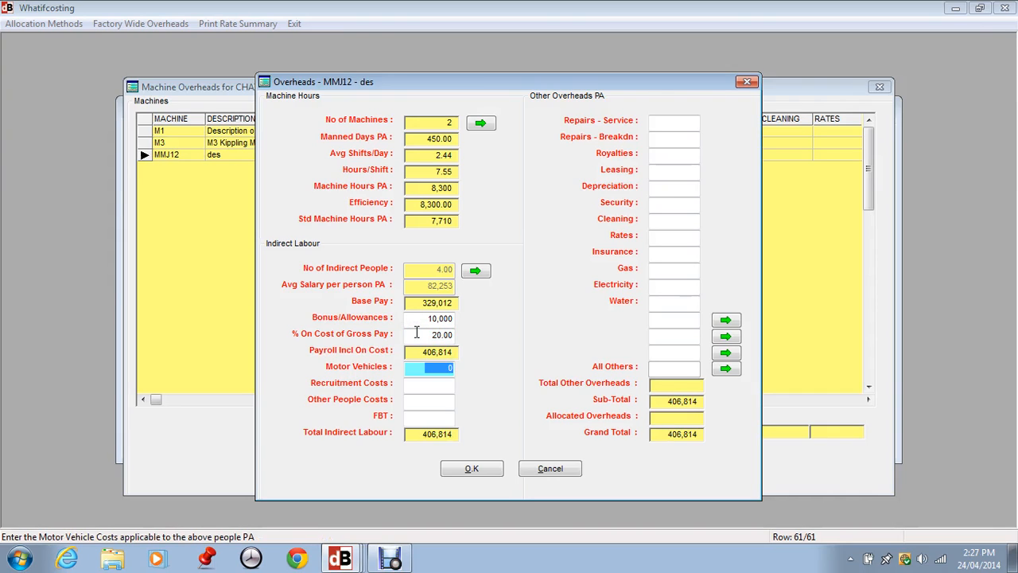
Enter indirect labour costs of 30,000 for motor vehicles and 1,234 for recruitment.
text(30,000)
key(Tab)
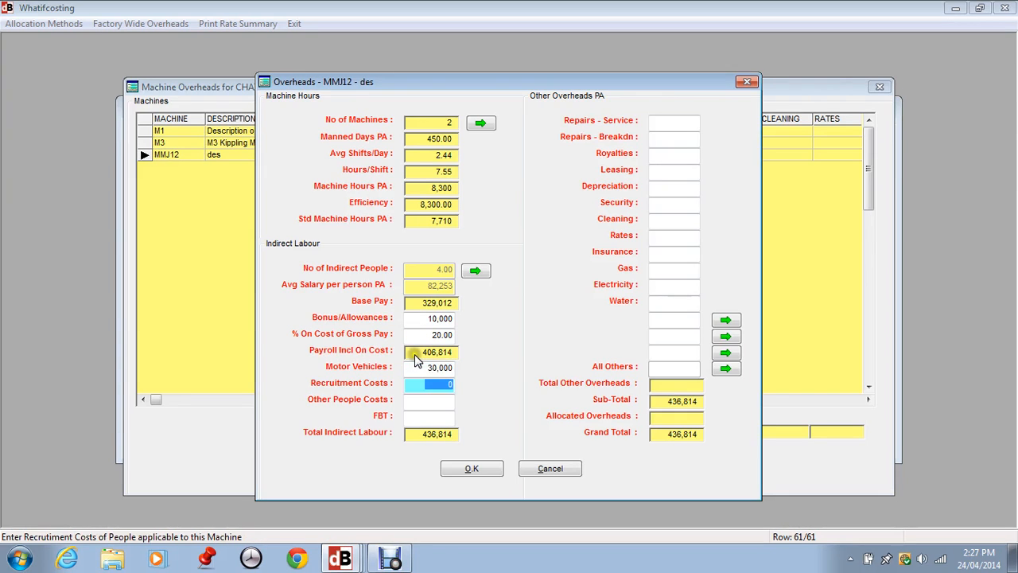
text(12)
key(Tab)
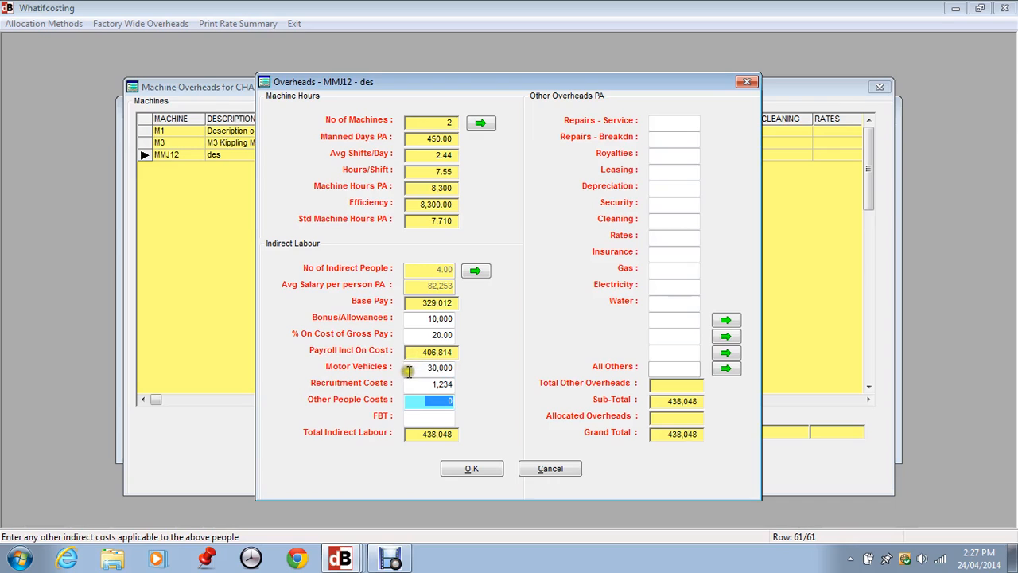
Enter other annual overheads for MMJ12 of 50,000 for service repairs and 50,000 for depreciation.
key(Tab)
key(Tab)
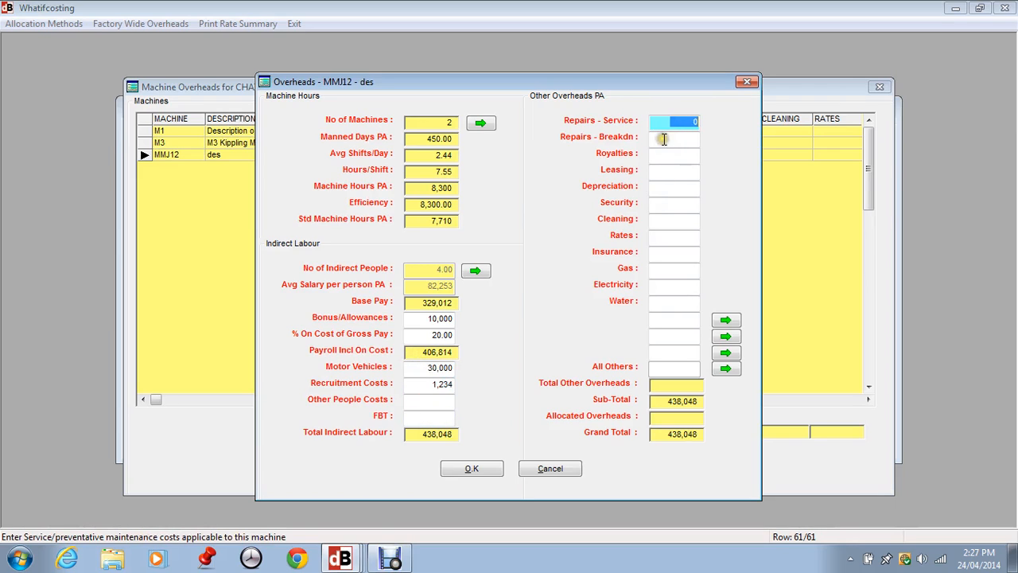
text(50,000)
key(Tab)
key(Tab)
key(Tab)
key(Tab)
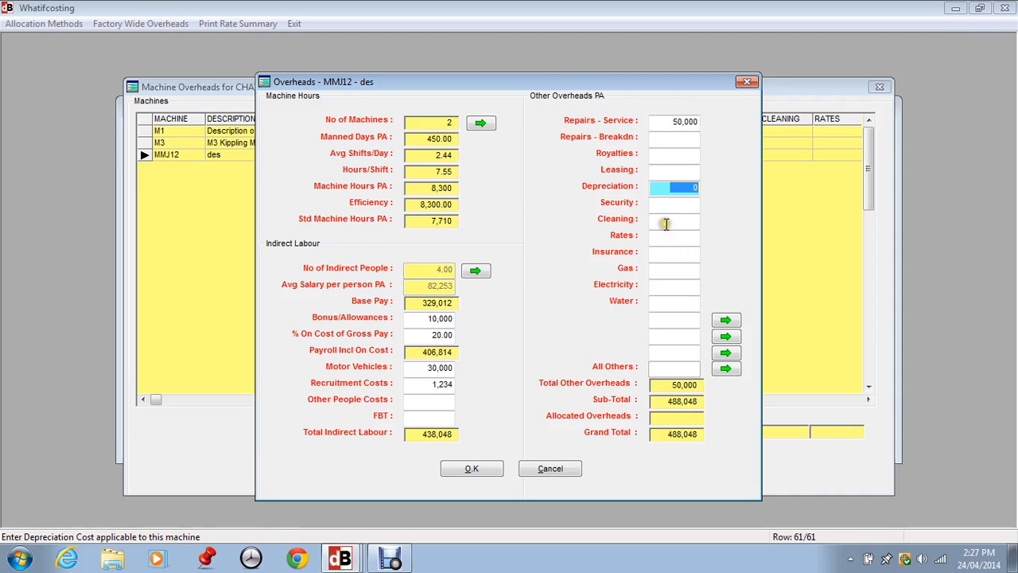
text(50,000)
key(Tab)
key(Tab)
key(Tab)
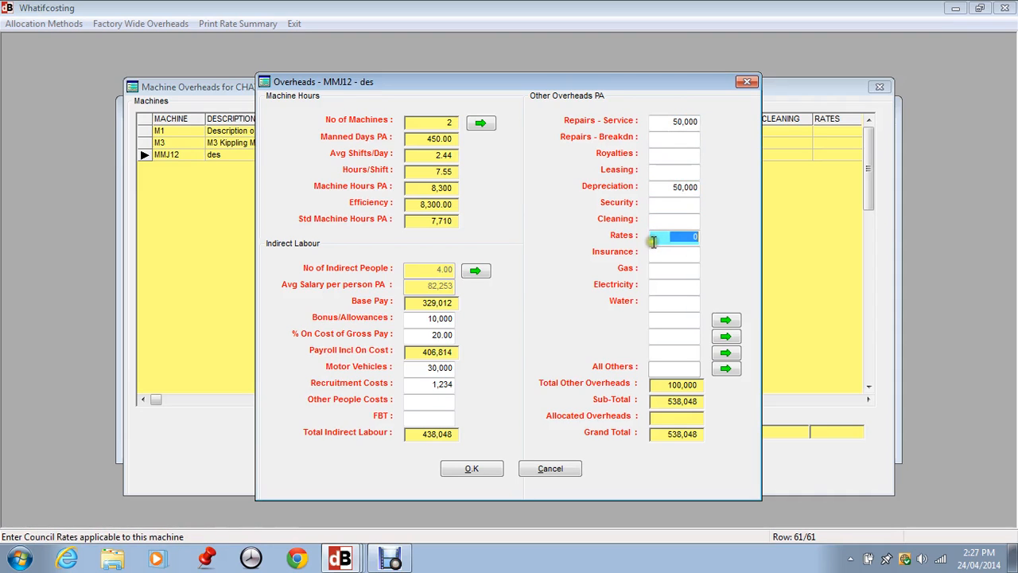
Enter 60,000 for MMJ12's annual rates and look over the user defined overhead headings.
text(60,0)
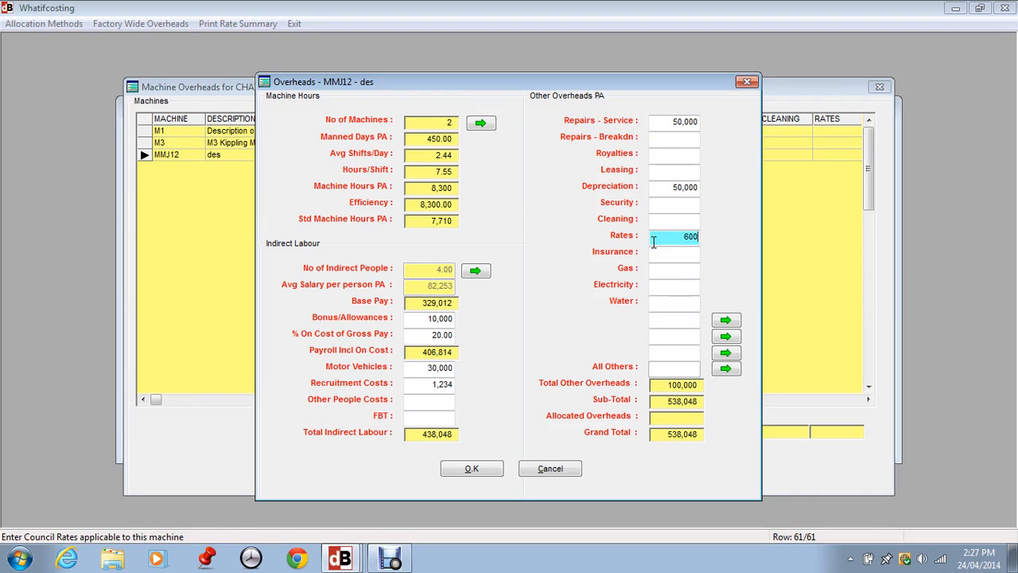
text(00)
key(Tab)
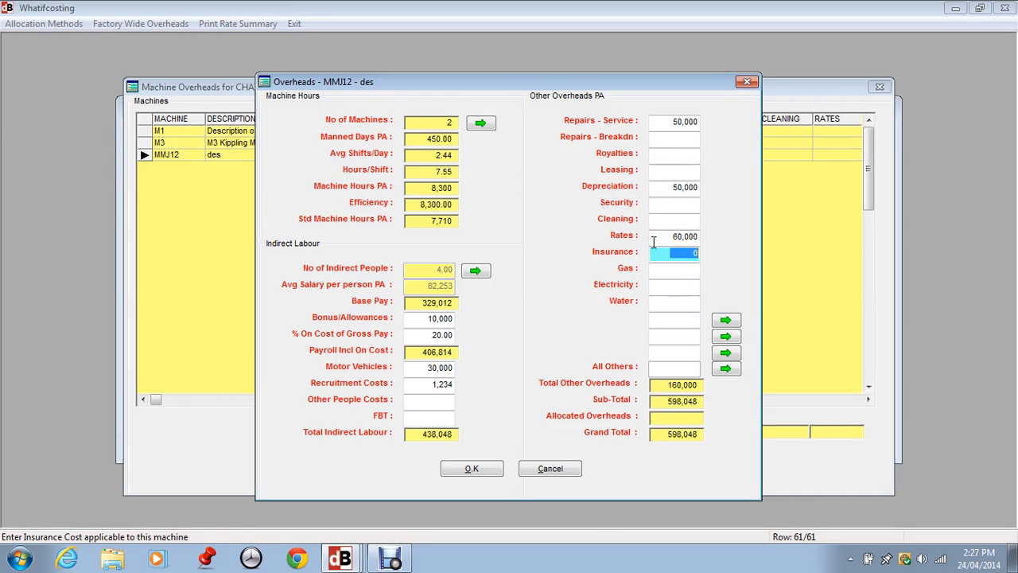
click(723, 321)
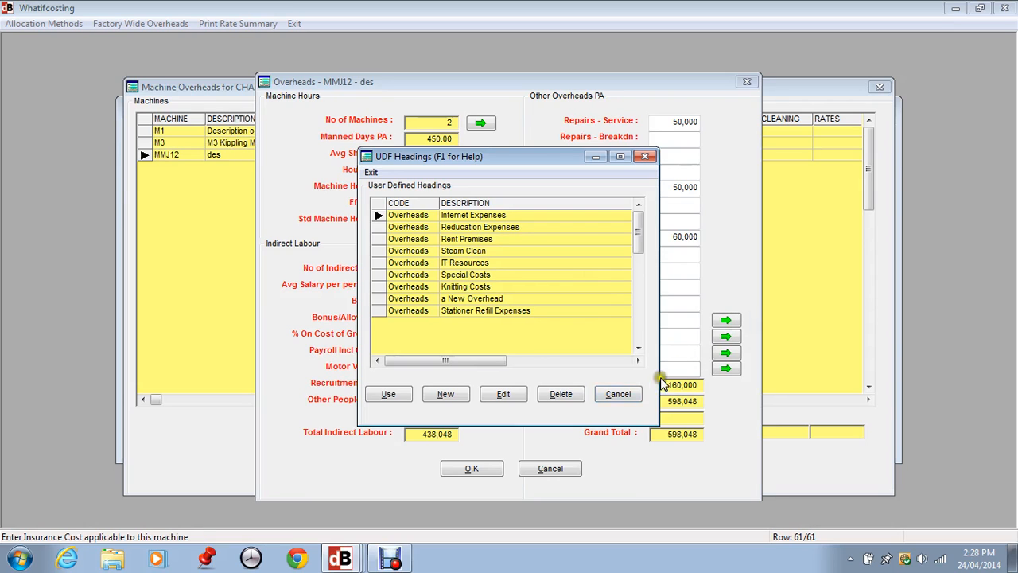
click(617, 394)
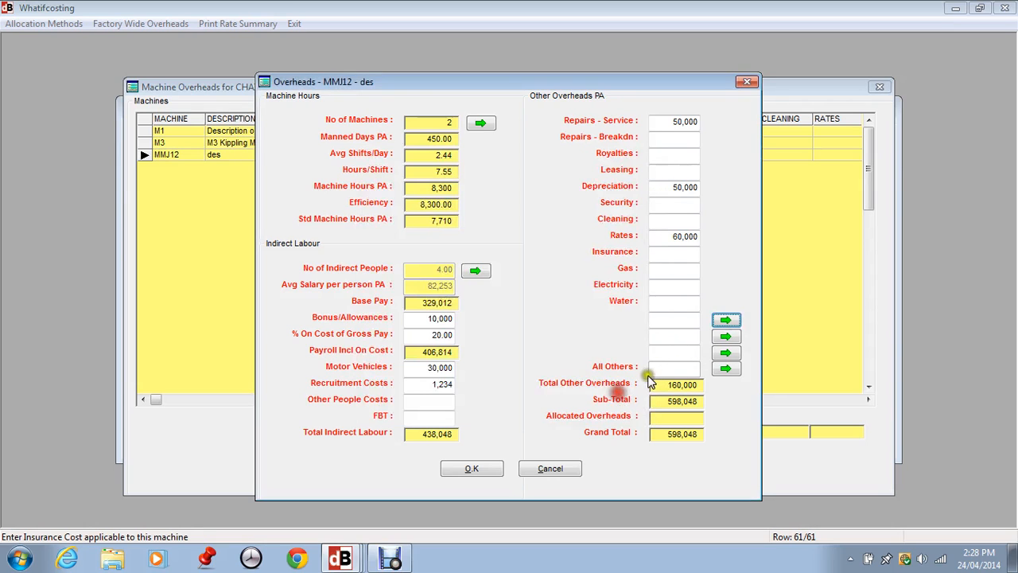
Add a Knitting Costs overhead of 67,000 to MMJ12's all others breakdown.
click(724, 369)
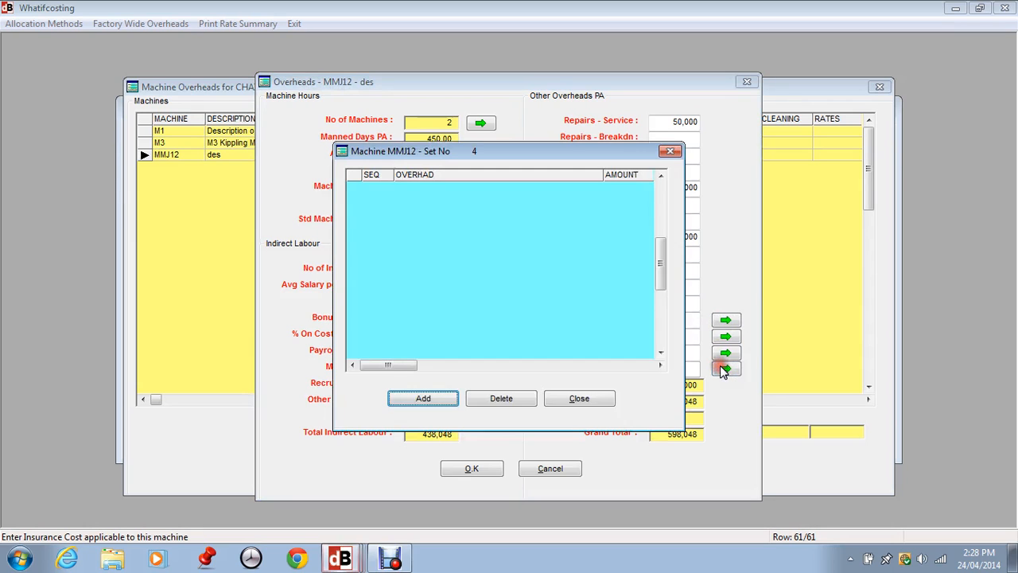
click(423, 395)
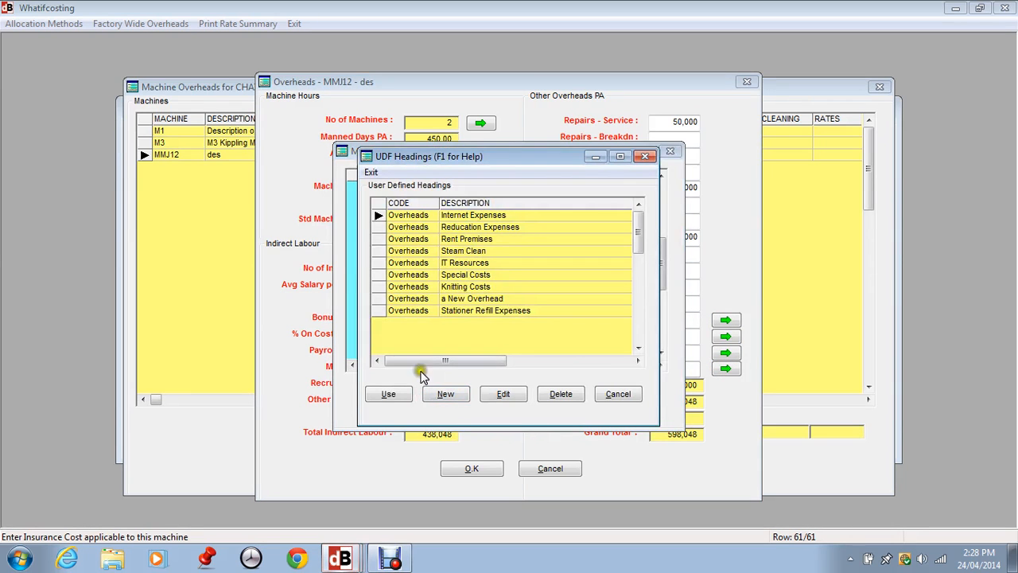
click(455, 287)
click(394, 392)
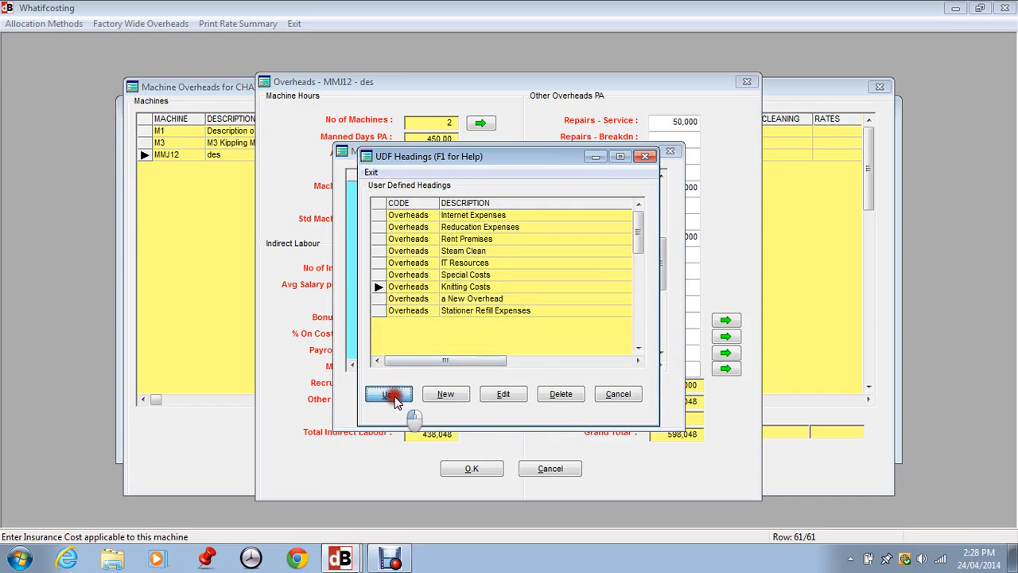
click(615, 188)
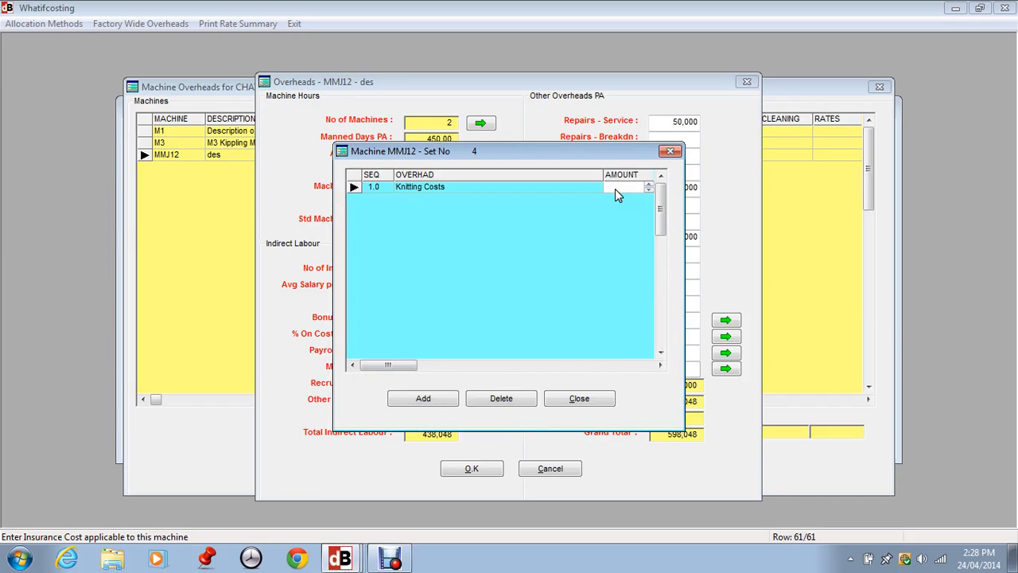
text(67,000)
key(Return)
Add a Special Costs overhead of 90,000 to the all others breakdown and review the listed entries.
click(418, 394)
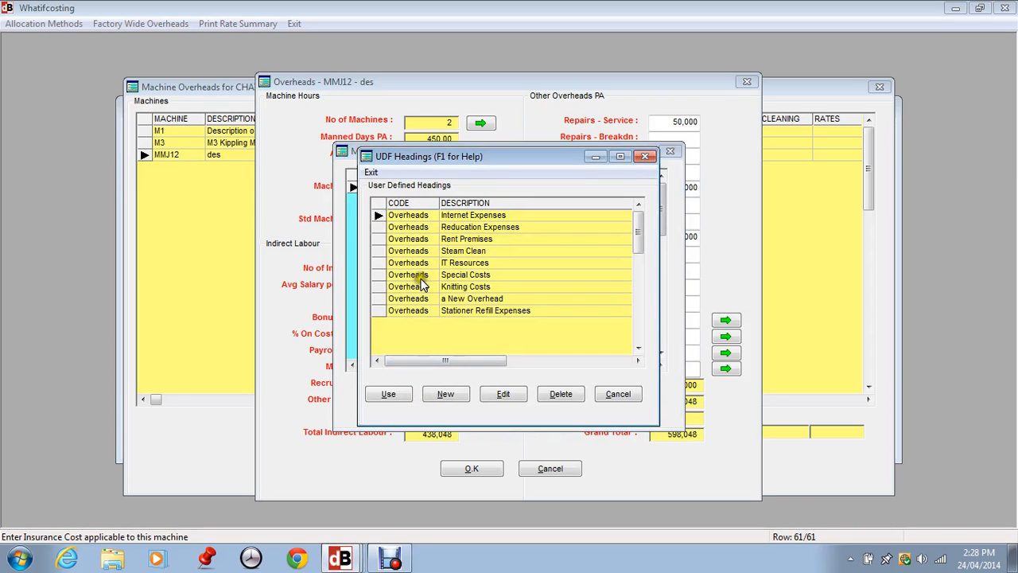
click(420, 276)
click(388, 394)
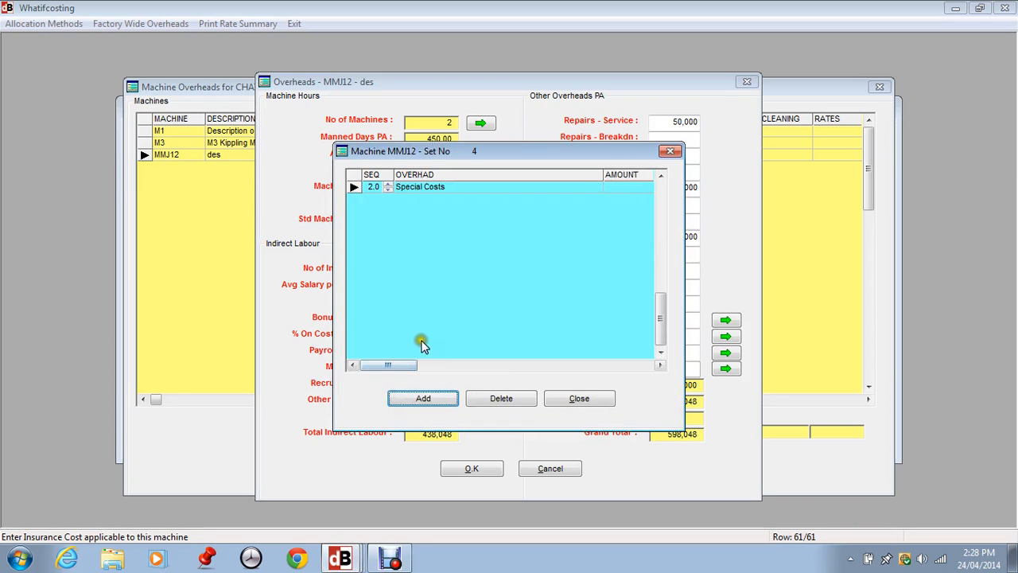
click(610, 187)
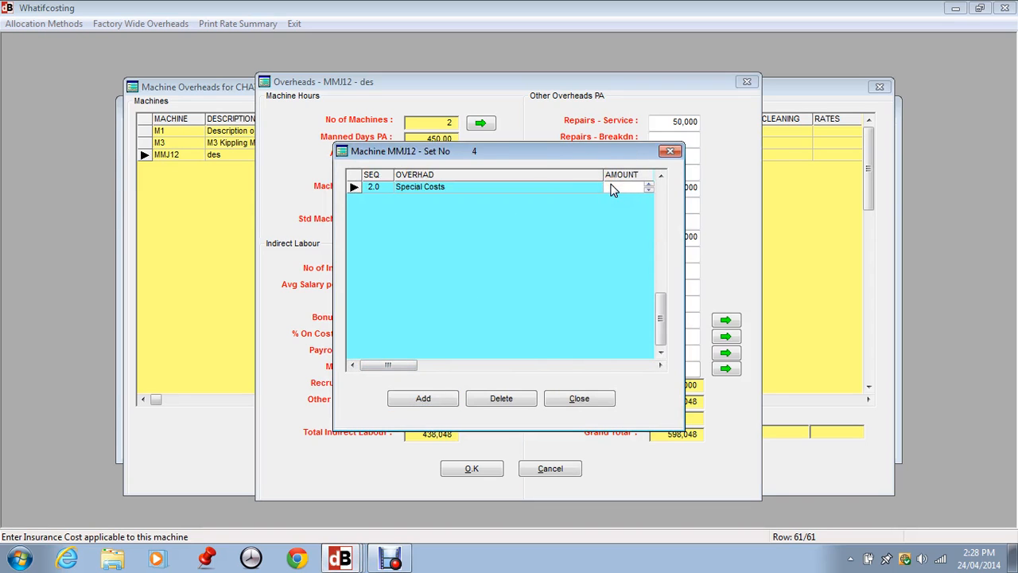
key(Return)
click(580, 398)
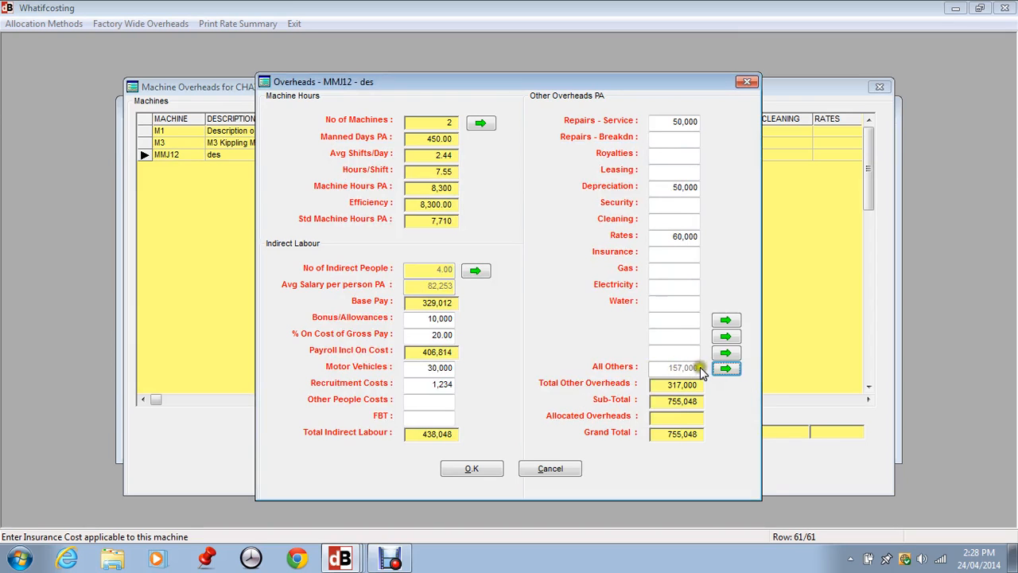
click(728, 371)
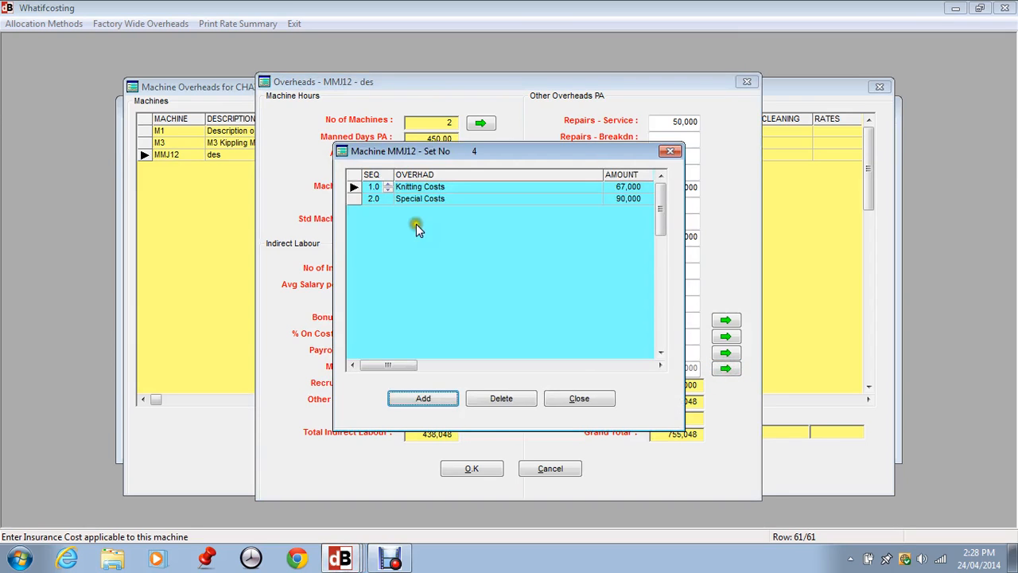
click(581, 398)
Assign the Rent Premises heading to the first user defined overhead, enter 70,000 for it and save MMJ12's overheads.
click(724, 321)
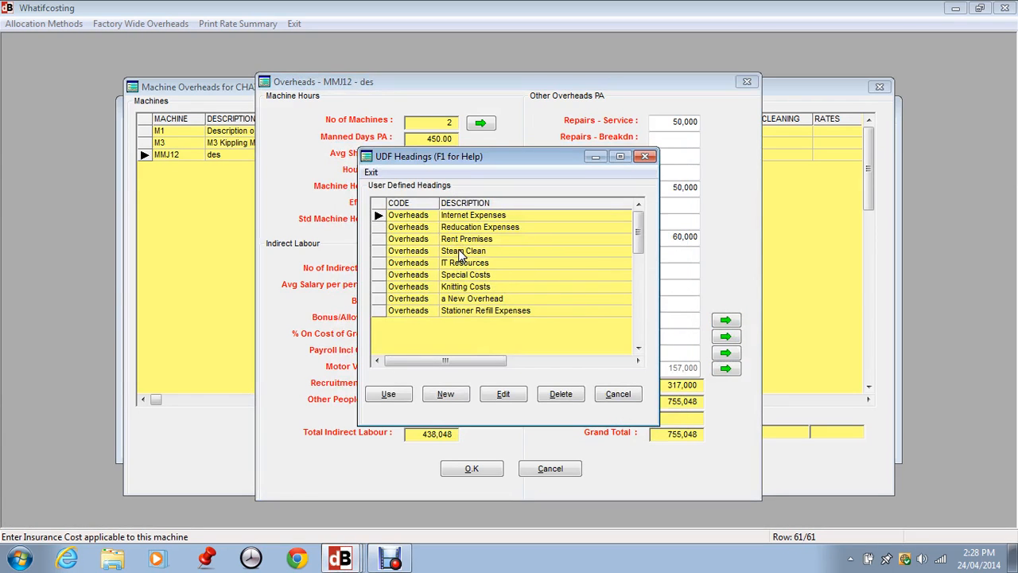
click(460, 238)
click(389, 394)
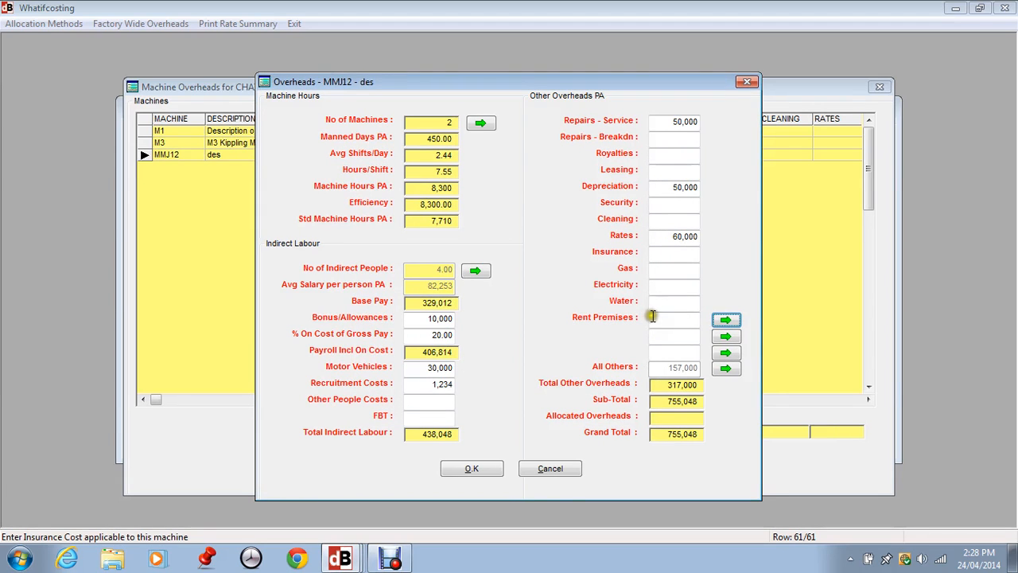
click(651, 318)
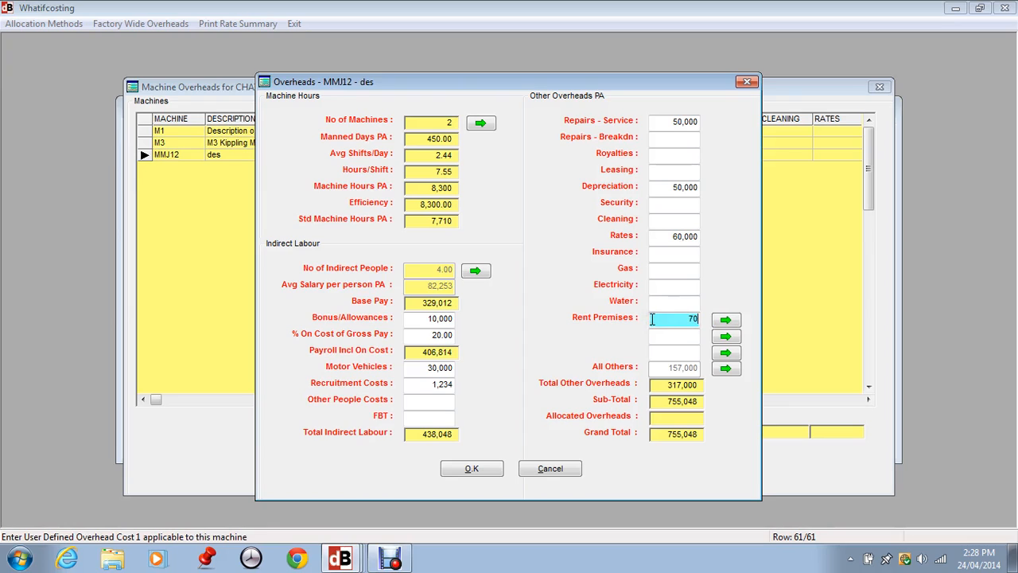
key(Tab)
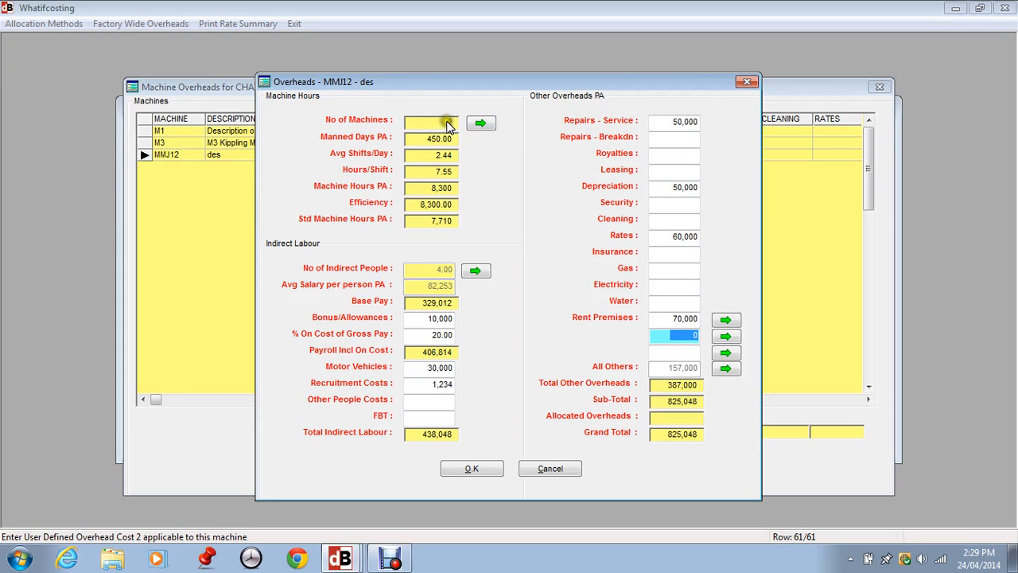
click(471, 469)
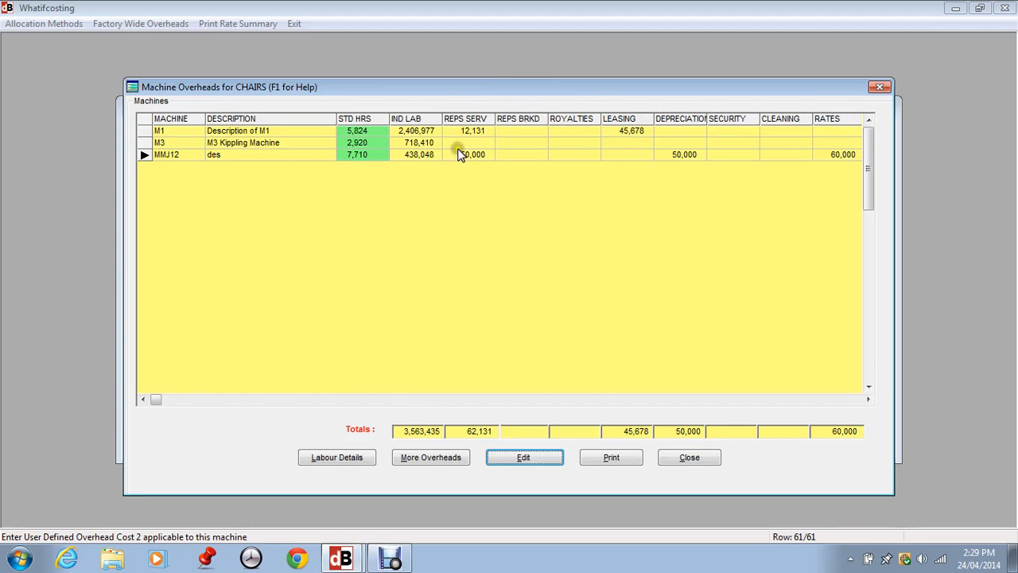
Review the remaining overhead columns and grand totals per machine, and check MMJ12's allocated overheads in the factory summary.
click(412, 452)
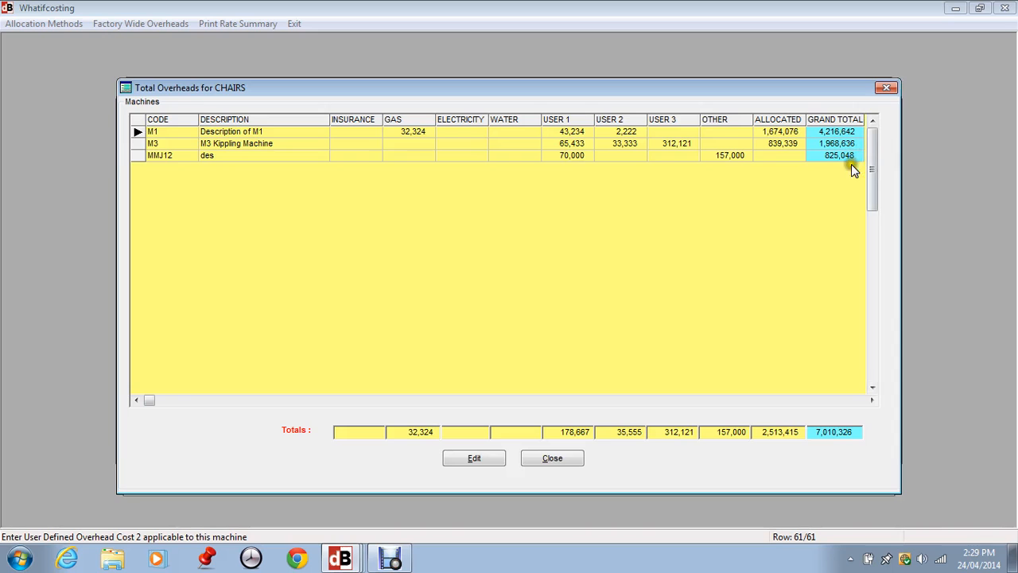
click(554, 460)
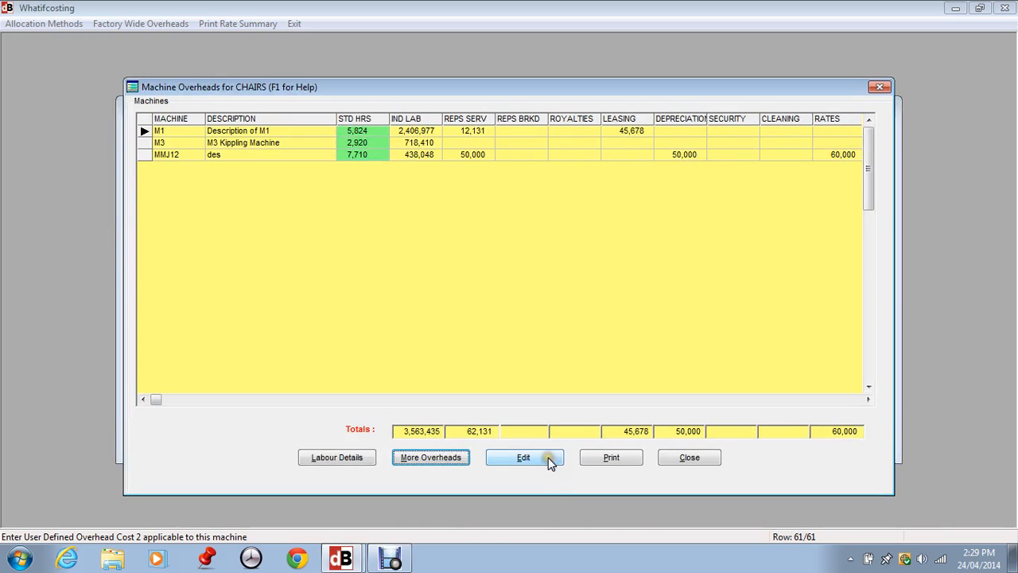
click(394, 301)
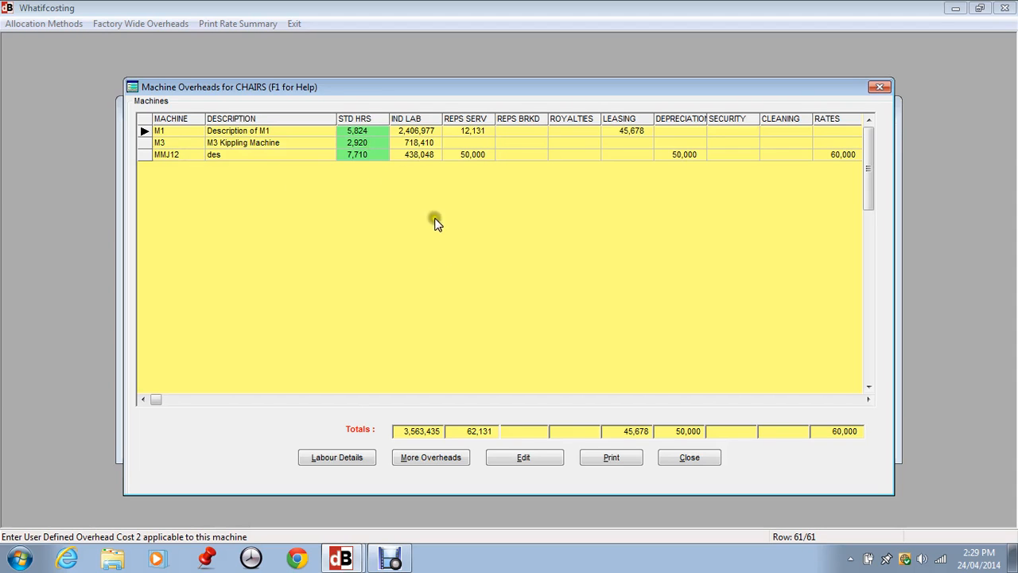
click(688, 459)
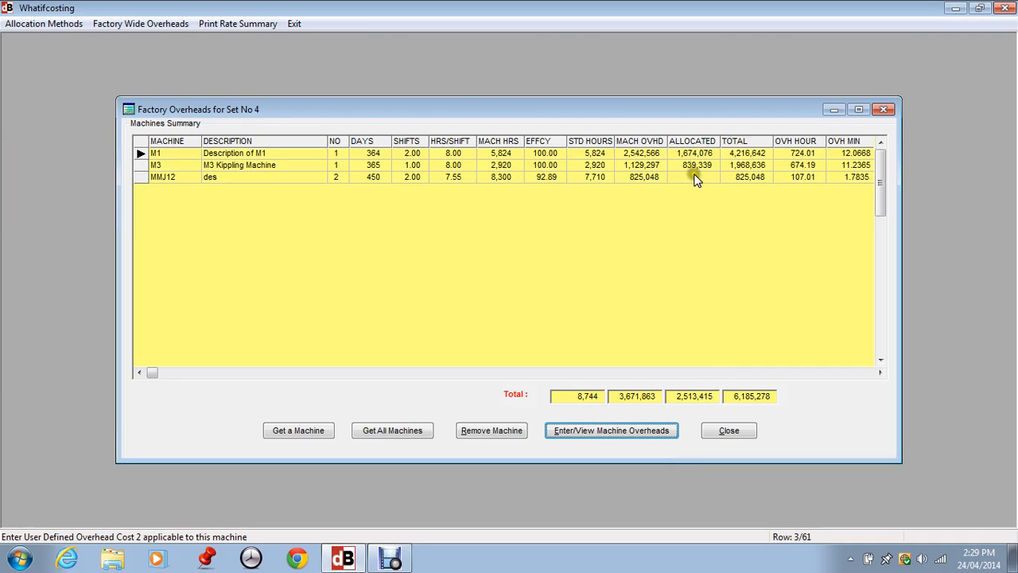
click(166, 177)
text(12)
click(676, 178)
click(697, 160)
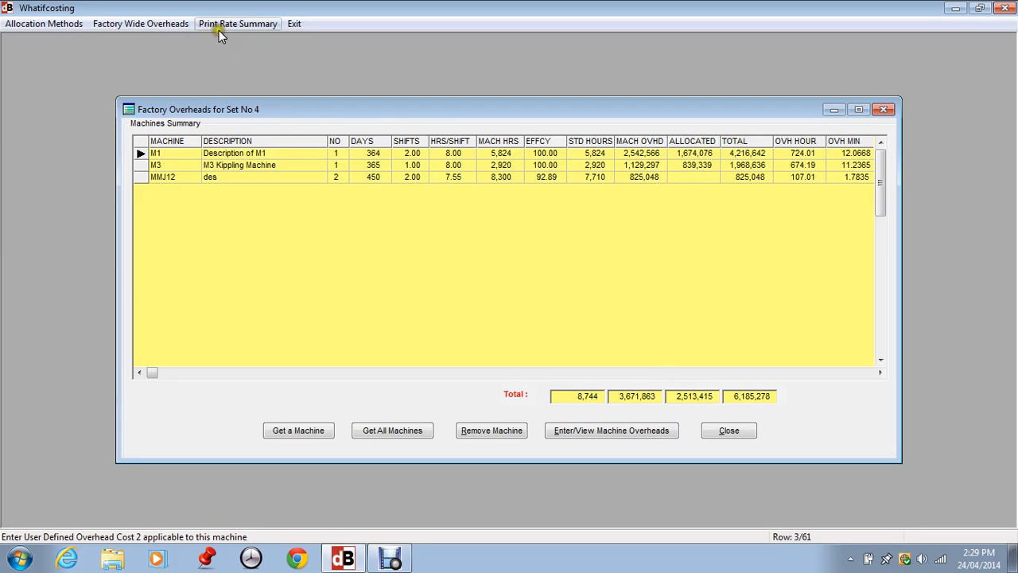
Allocate the factory wide overhead expenses to the machines of CHAIRS by Machine Hours.
click(155, 24)
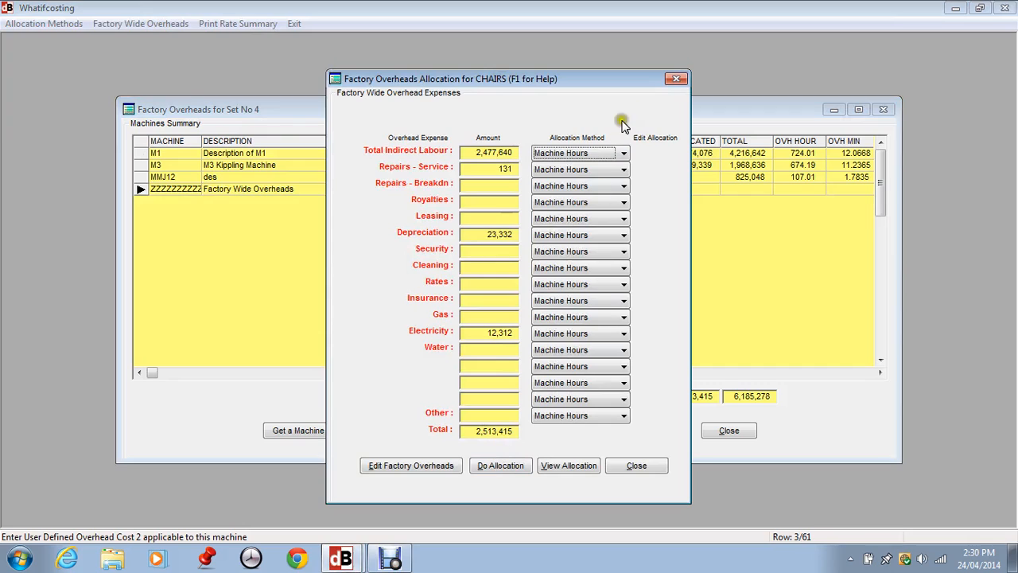
click(624, 153)
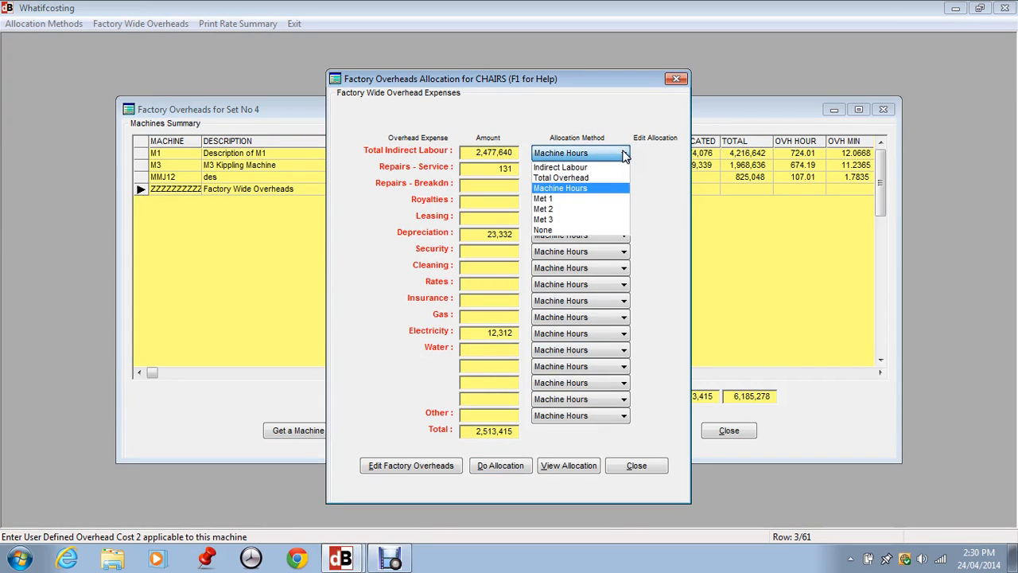
click(624, 155)
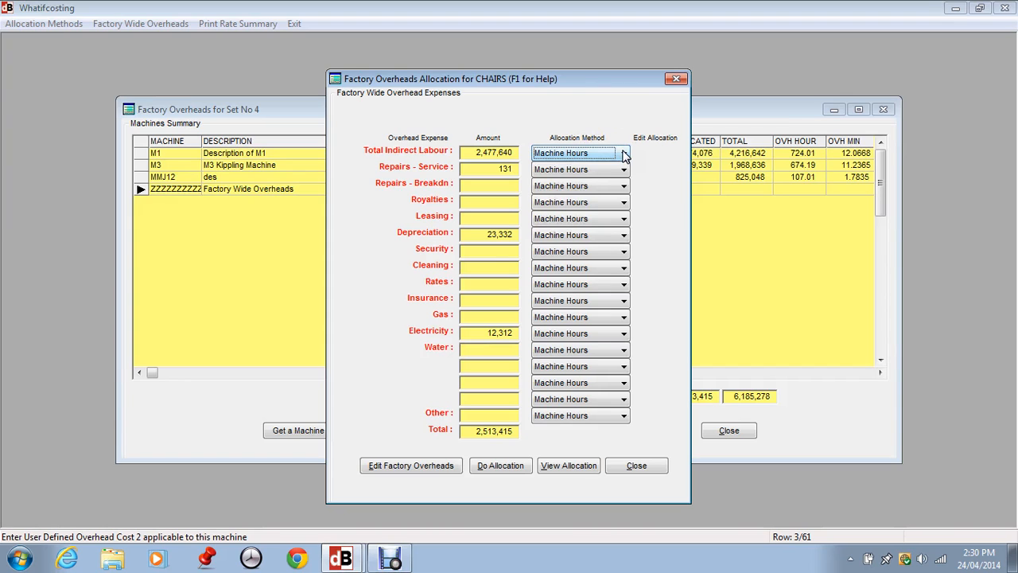
click(513, 470)
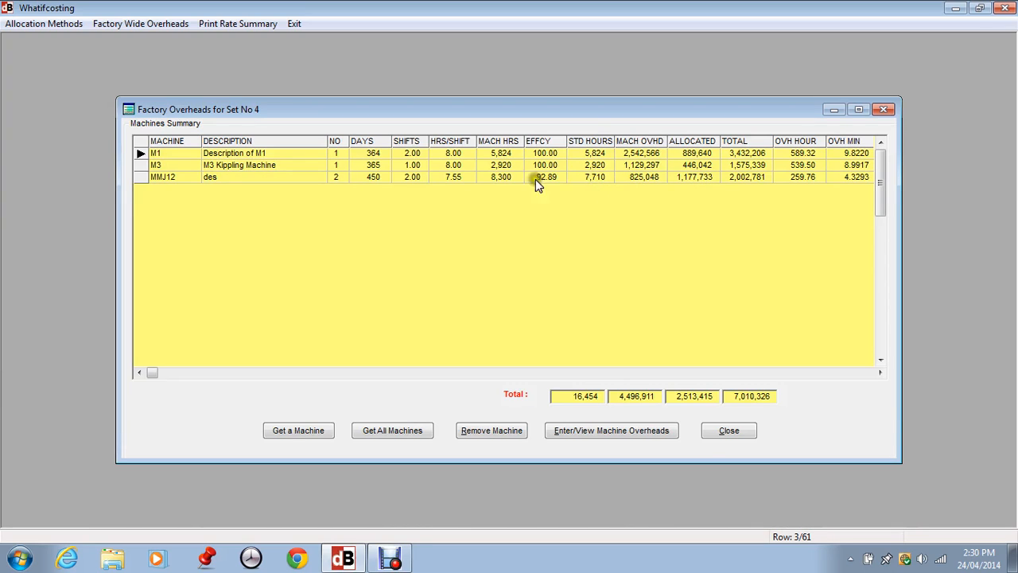
Examine the allocated overheads, totals and overhead rates per hour and minute for each machine in the summary.
click(438, 197)
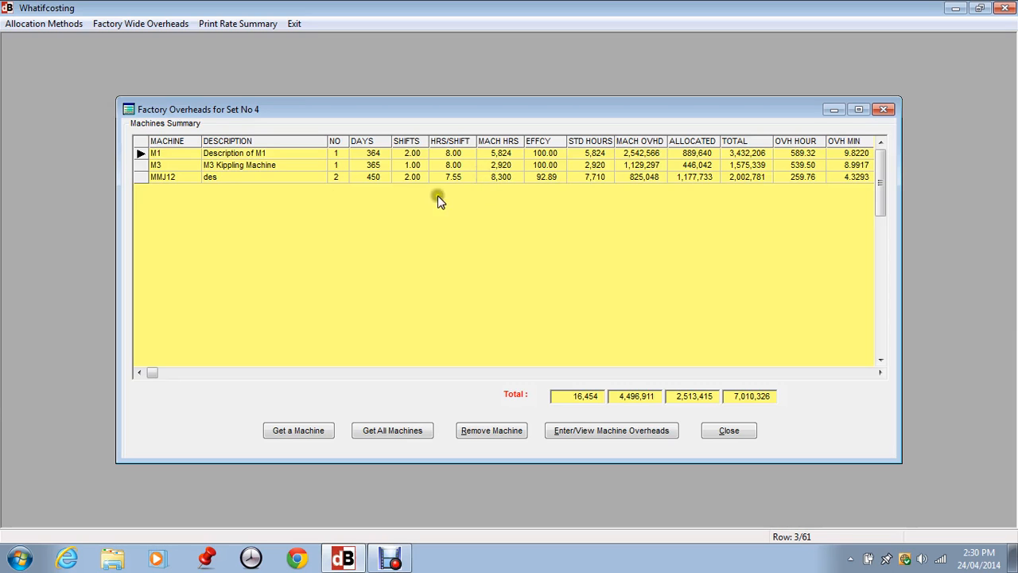
click(159, 166)
click(163, 176)
click(689, 178)
click(717, 224)
click(727, 429)
click(838, 165)
click(752, 398)
click(795, 165)
click(764, 275)
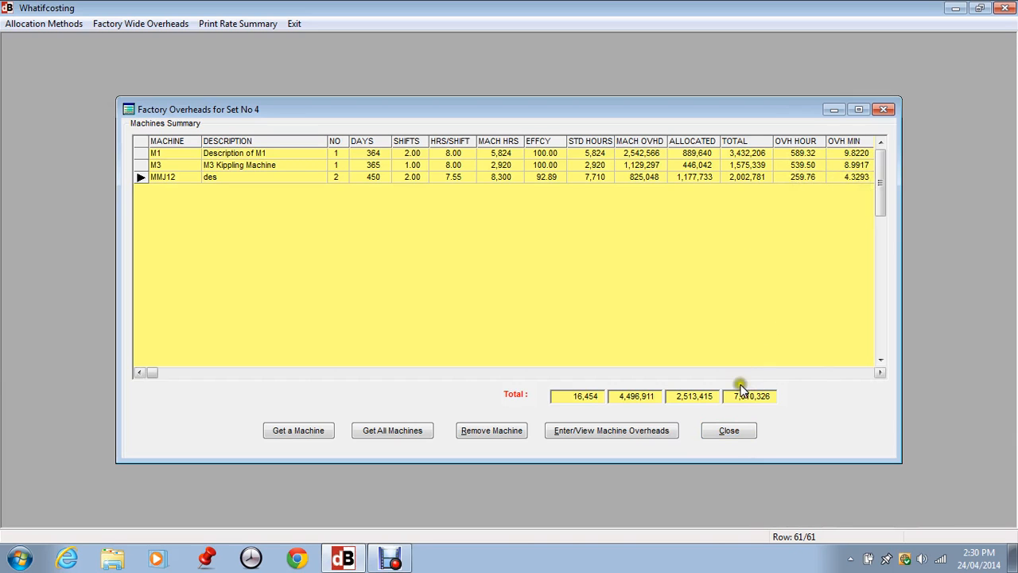
Close the factory overheads and the machine overhead sets, and open the list of all machines.
click(730, 430)
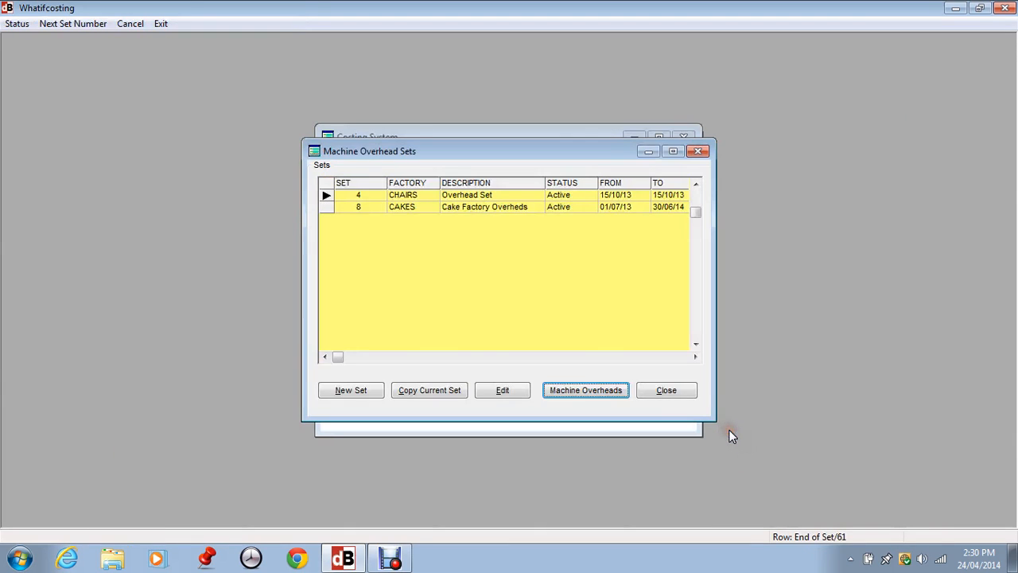
click(673, 388)
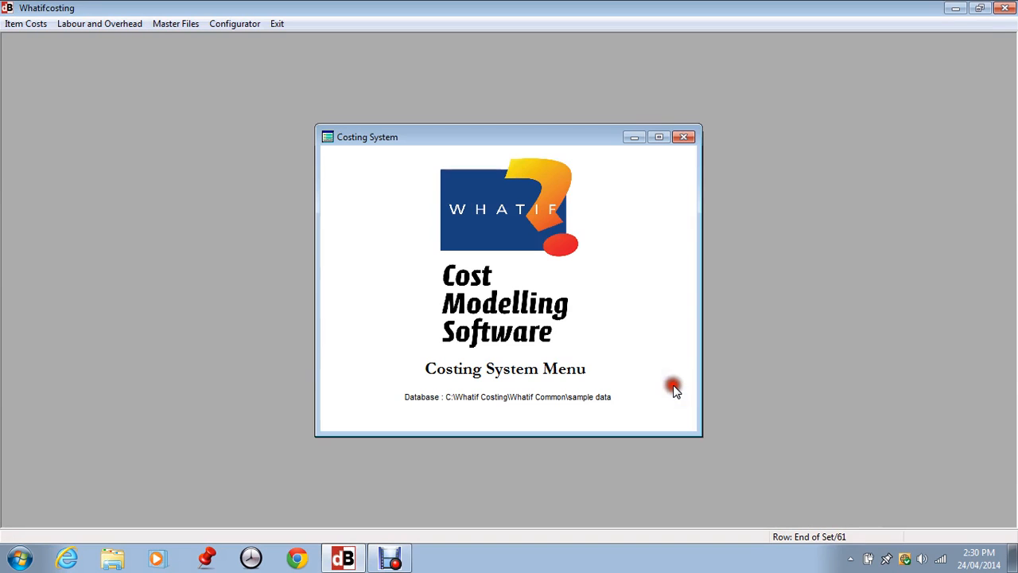
click(90, 22)
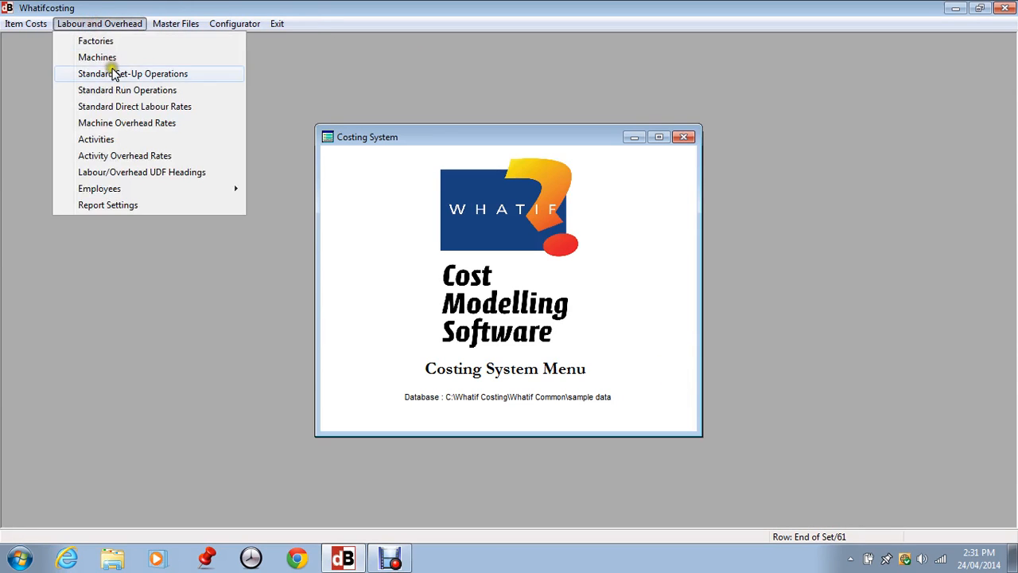
click(108, 58)
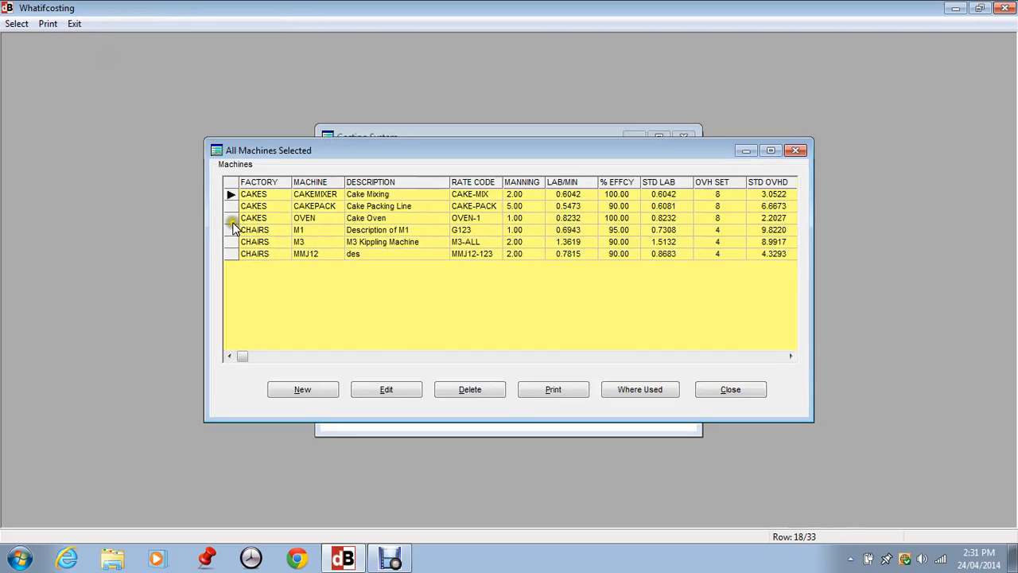
Apply the active set 4 overhead rate to machine MMJ12's record, save the machine details and close the machine list.
click(298, 254)
click(385, 390)
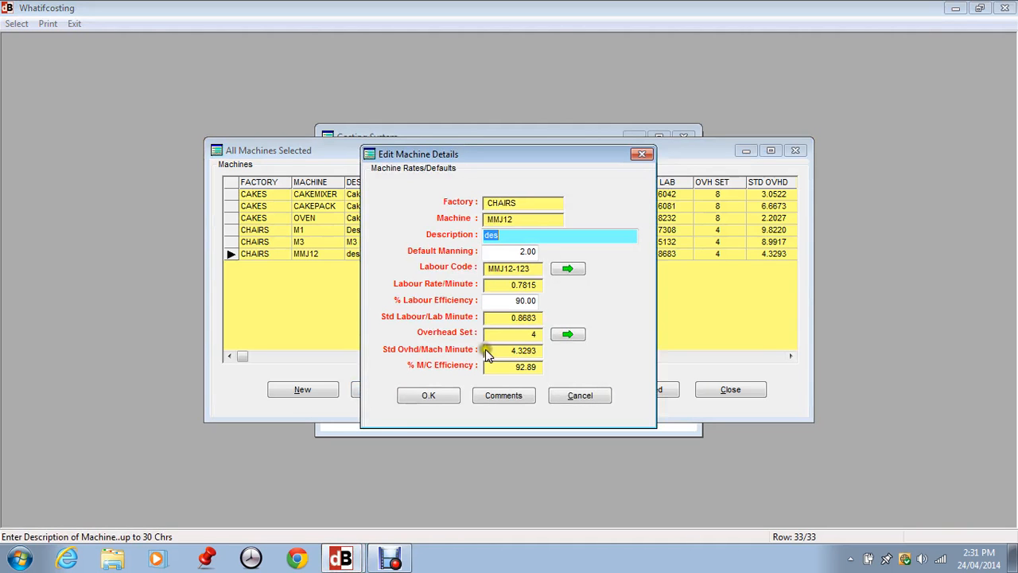
click(567, 334)
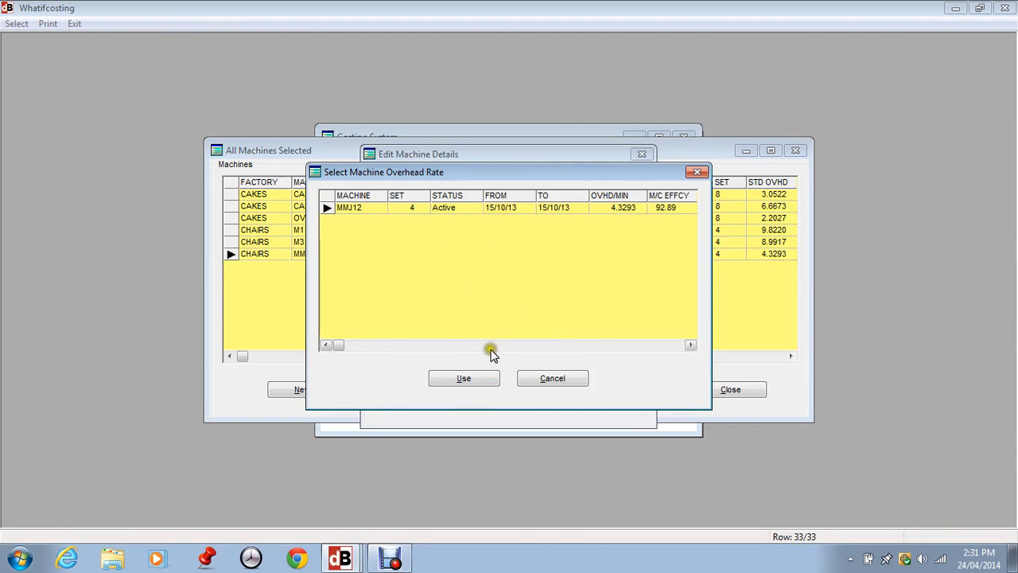
click(468, 380)
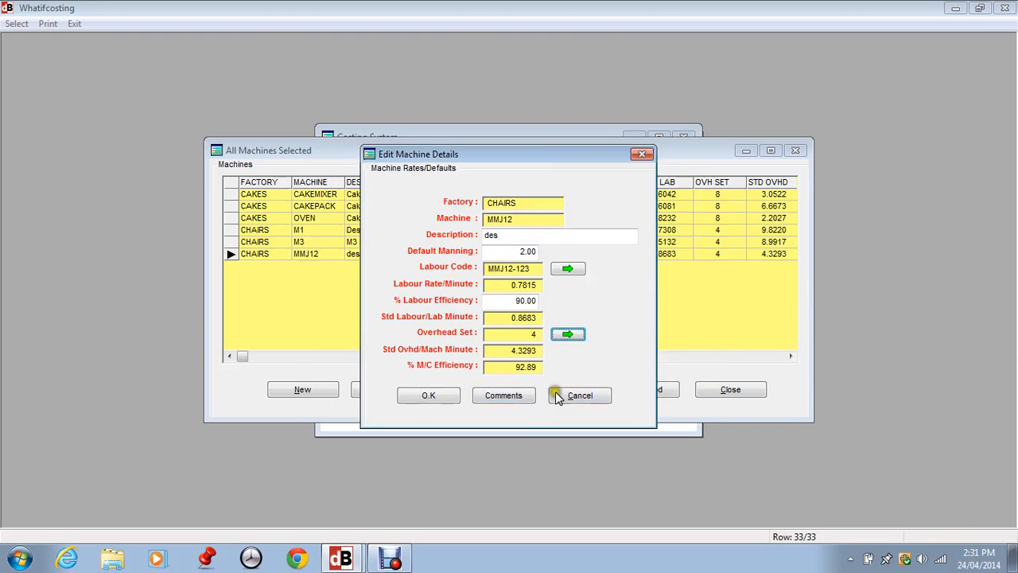
click(417, 397)
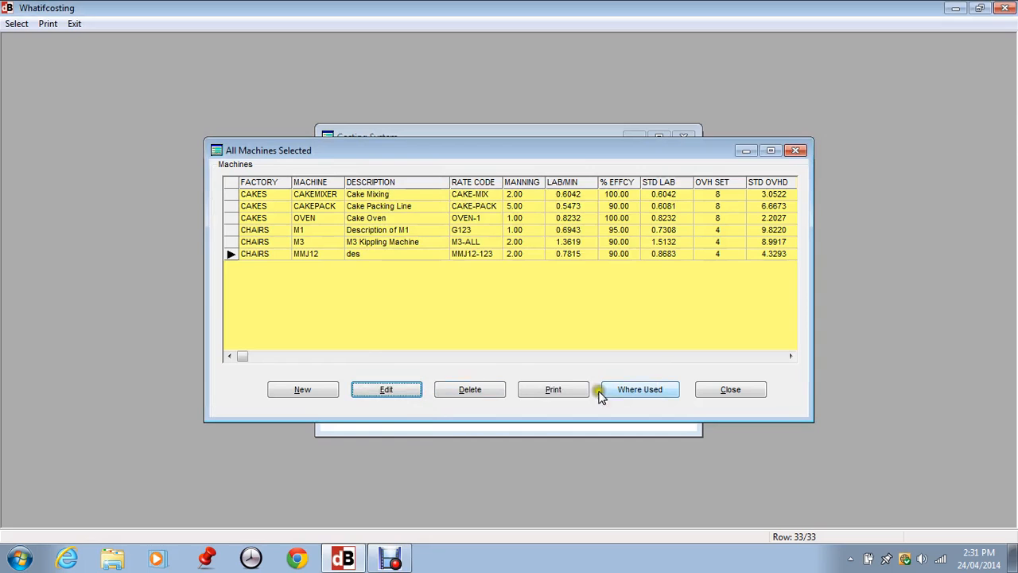
click(730, 389)
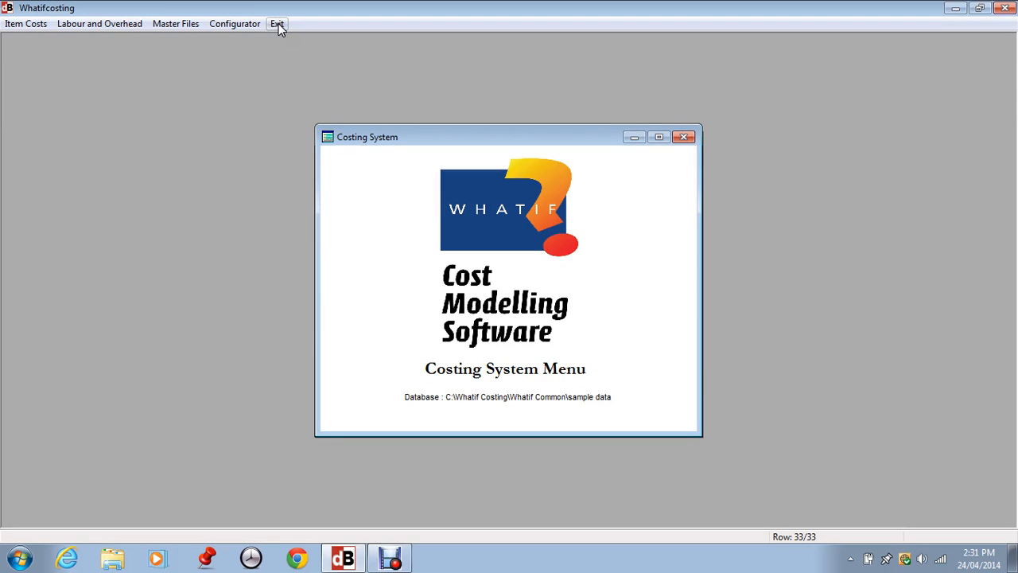
Open the machine overheads of CHAIRS overhead set 4 from the machine overhead rates.
click(107, 23)
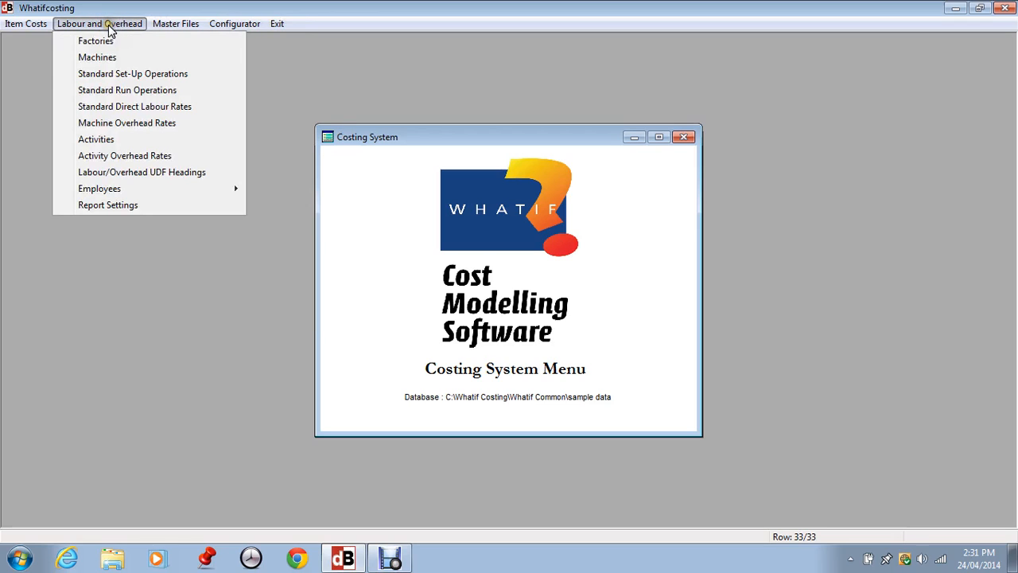
click(137, 123)
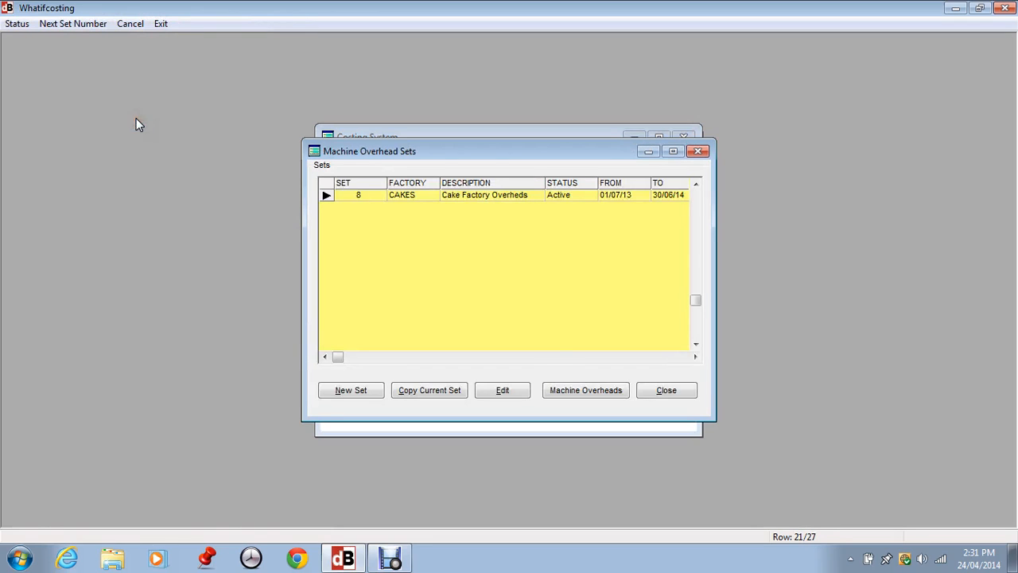
click(695, 183)
click(352, 195)
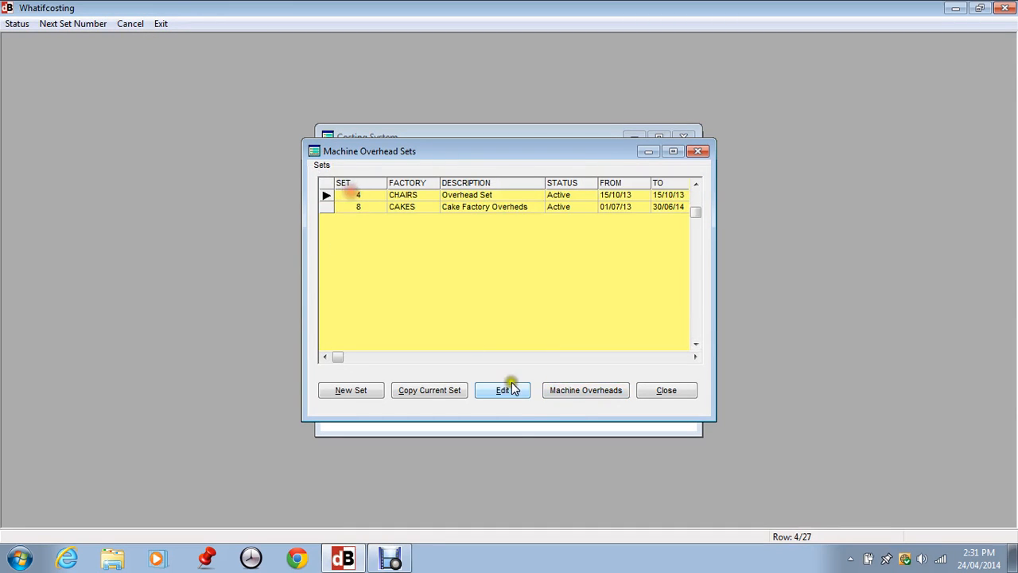
click(586, 389)
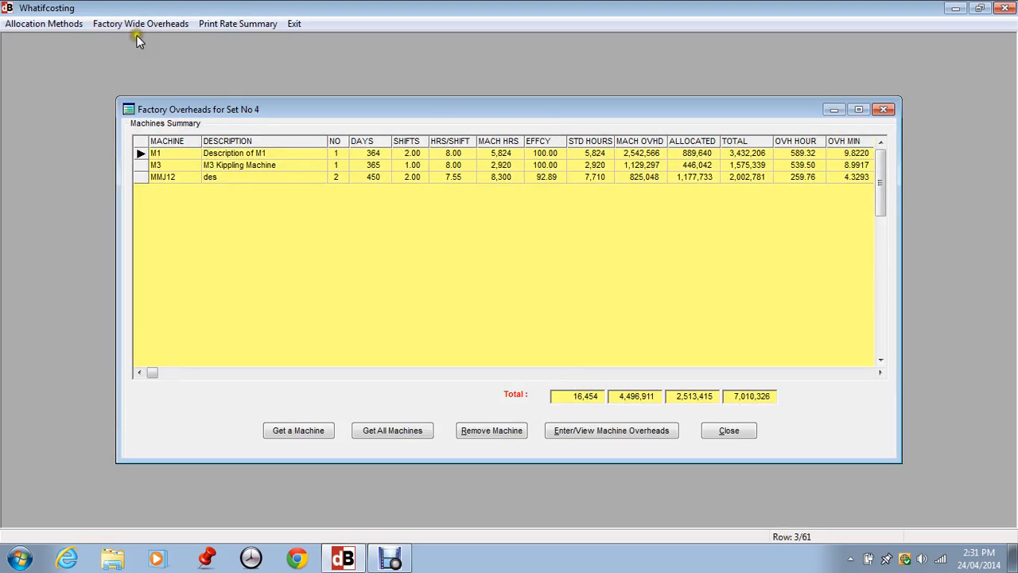
Open the user-defined allocation methods for factory CHAIRS and go through the name fields of the three methods.
click(108, 25)
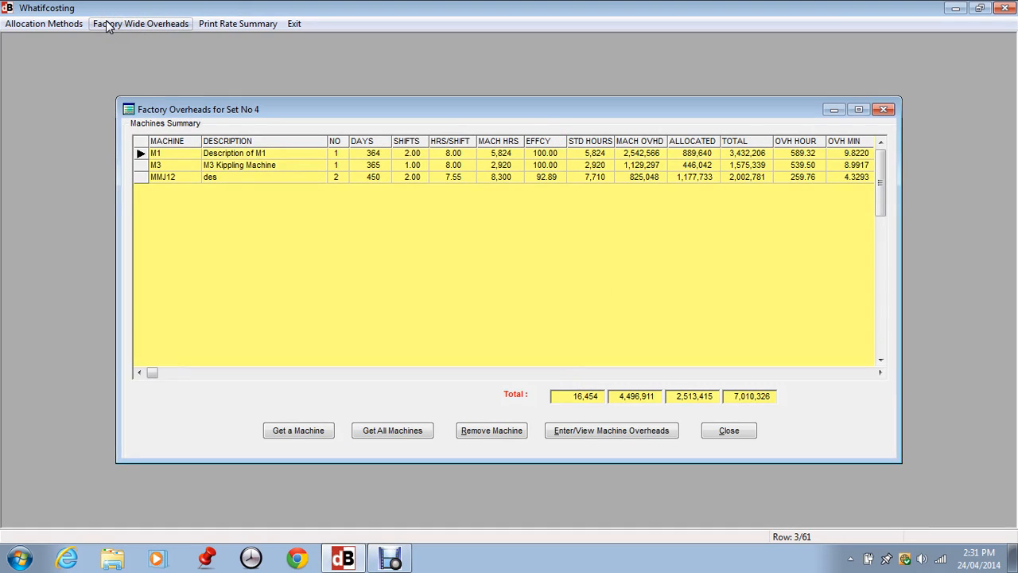
click(84, 24)
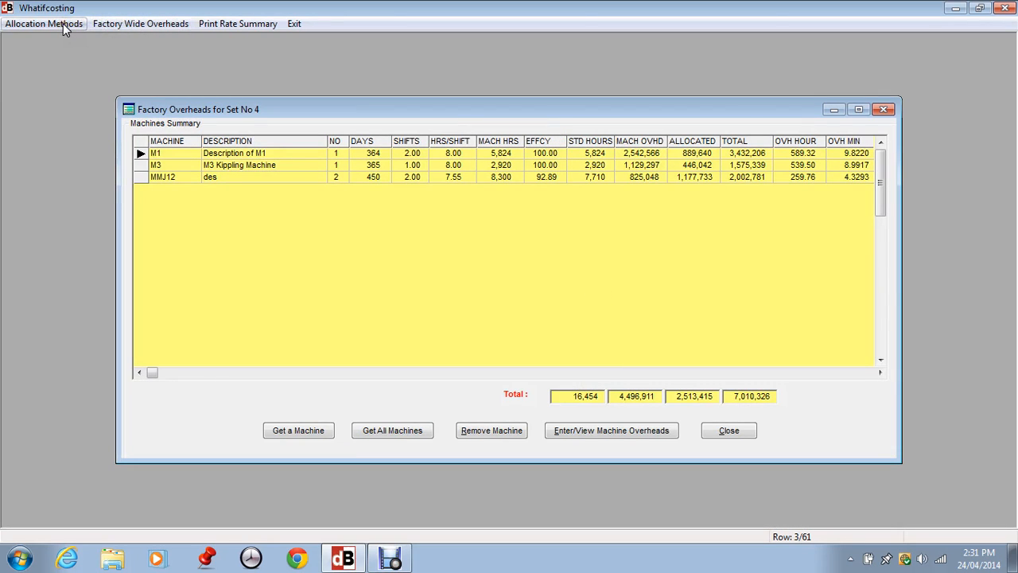
click(62, 23)
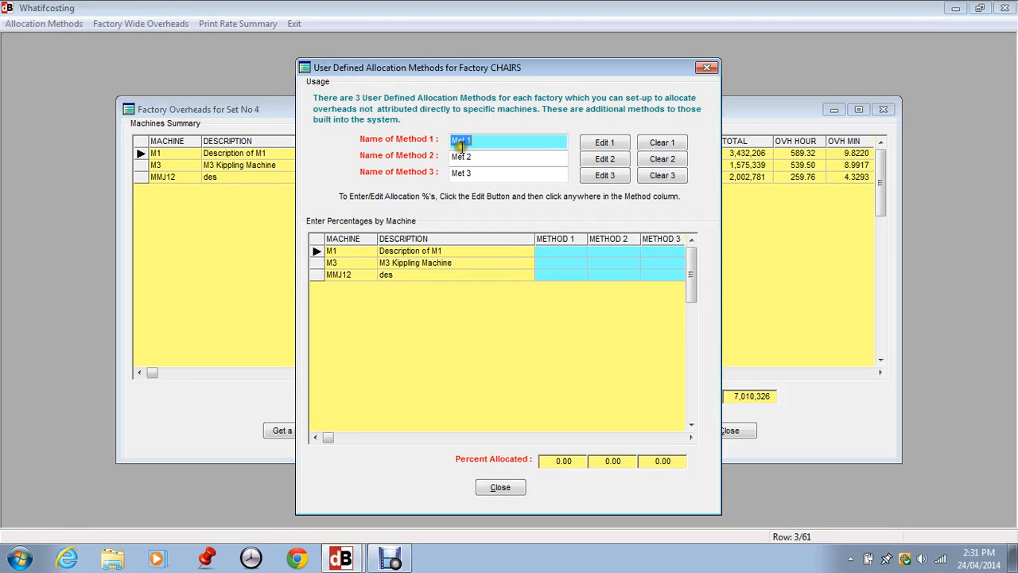
click(513, 143)
click(498, 159)
click(498, 170)
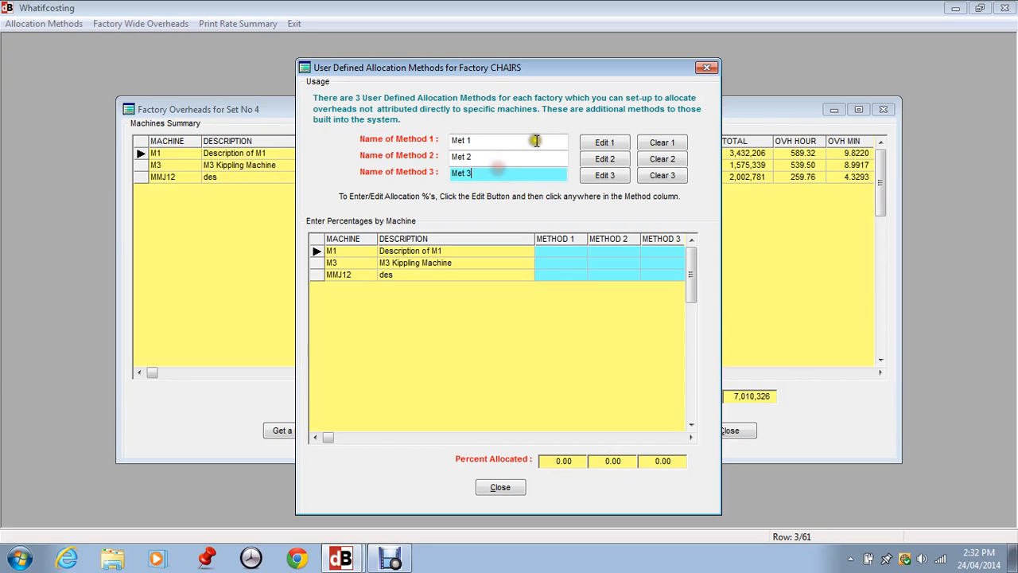
click(509, 140)
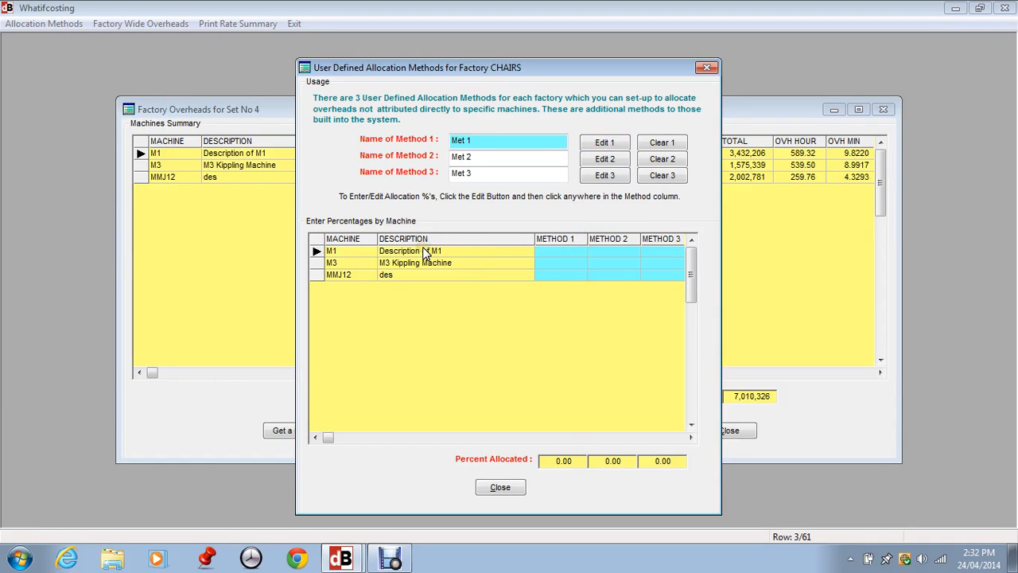
Enter the Method 1 allocation percentages: 45 for M1, 20 for M3 and 35 for MMJ12.
click(608, 145)
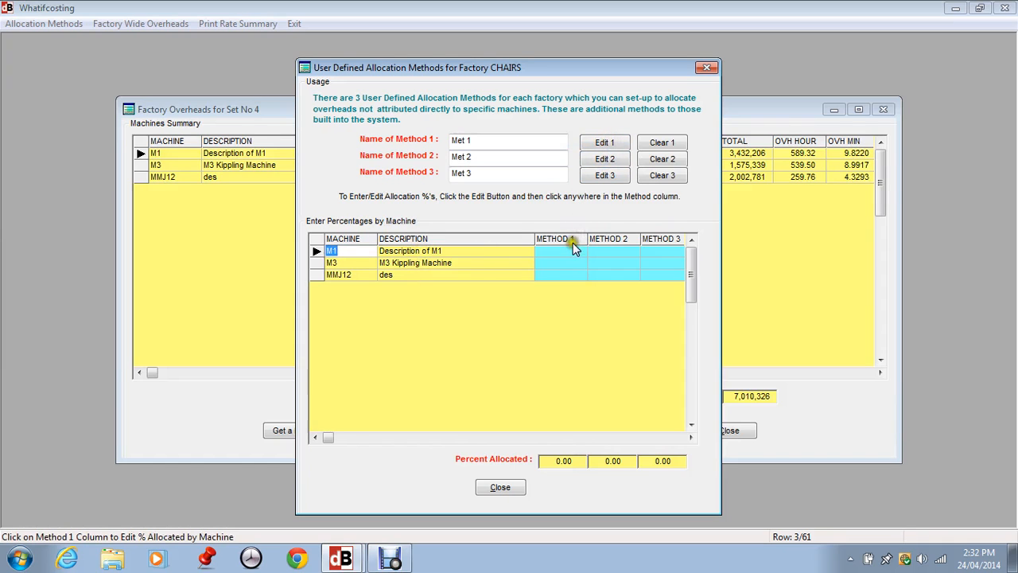
key(Down)
key(Down)
click(468, 280)
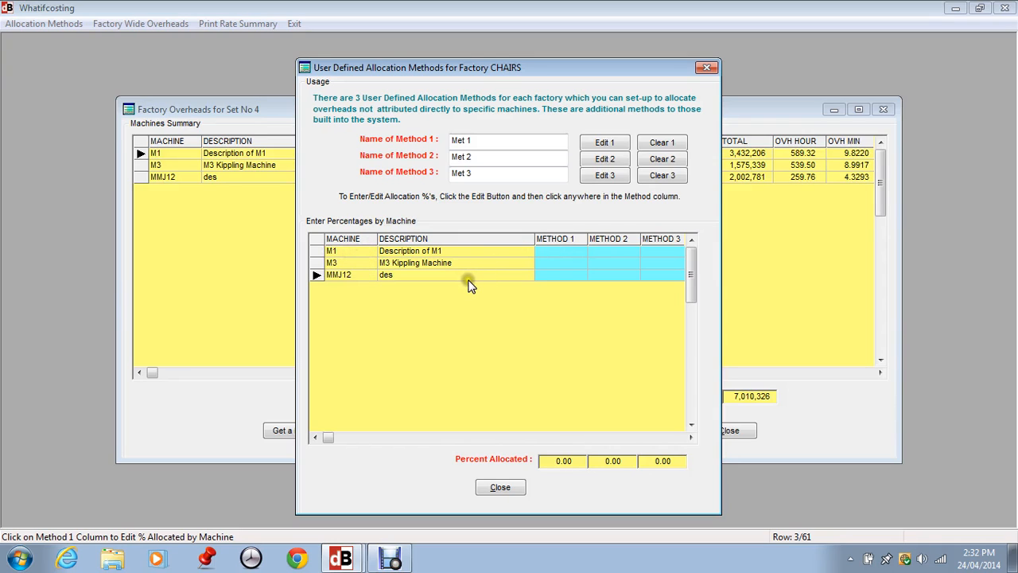
key(Up)
key(Up)
key(Down)
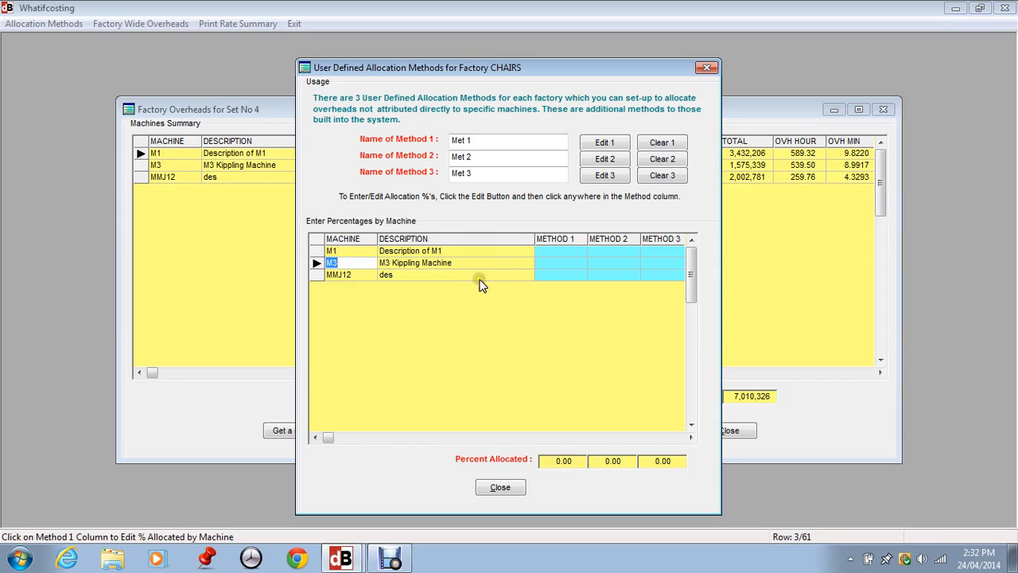
click(546, 252)
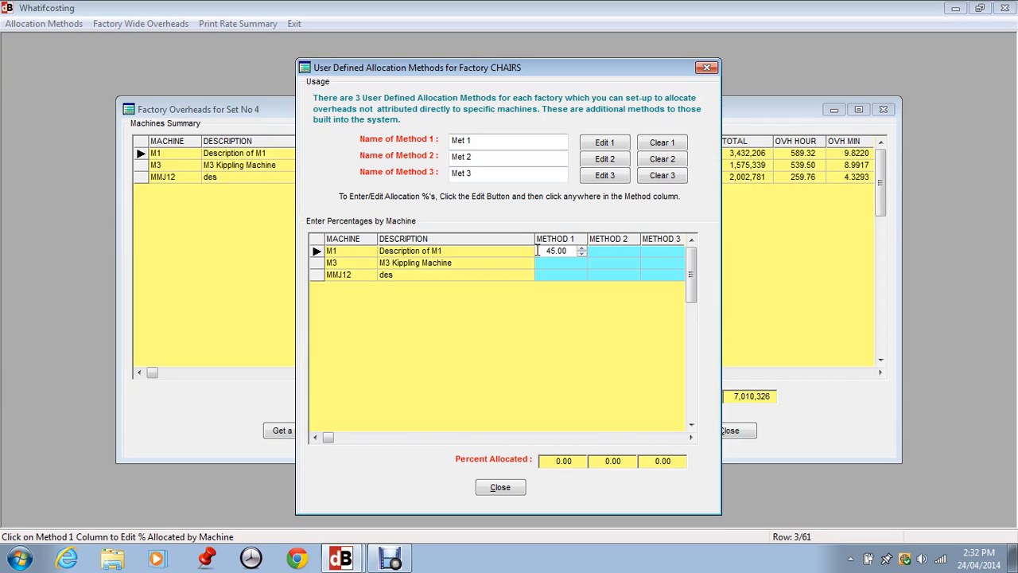
key(Return)
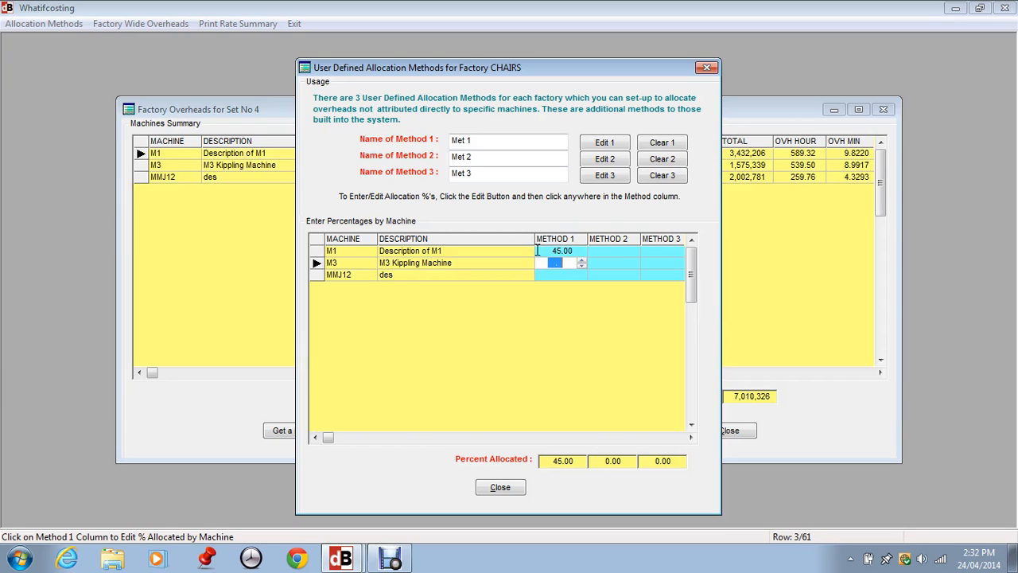
text(20)
key(Return)
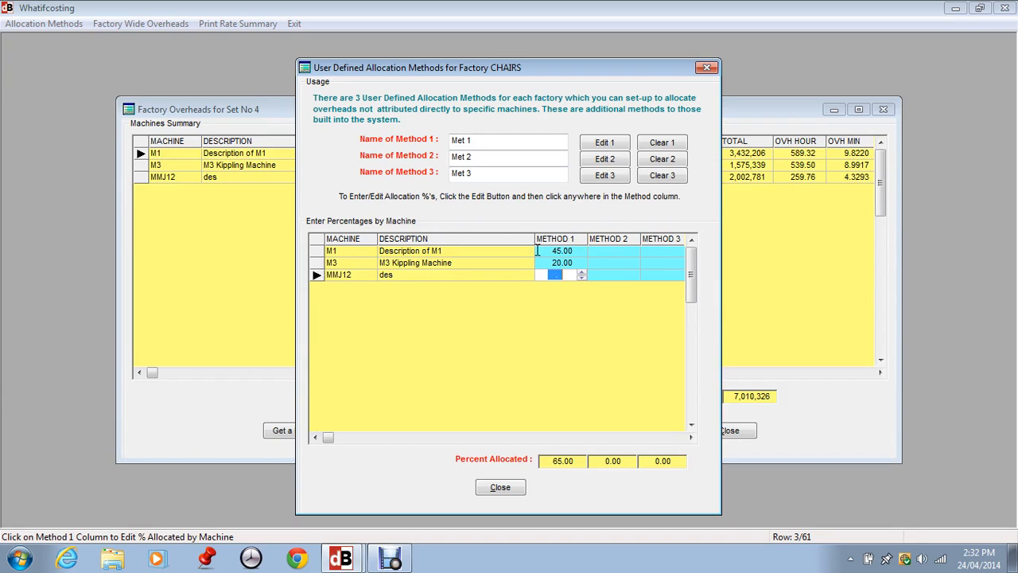
text(35.00)
key(Return)
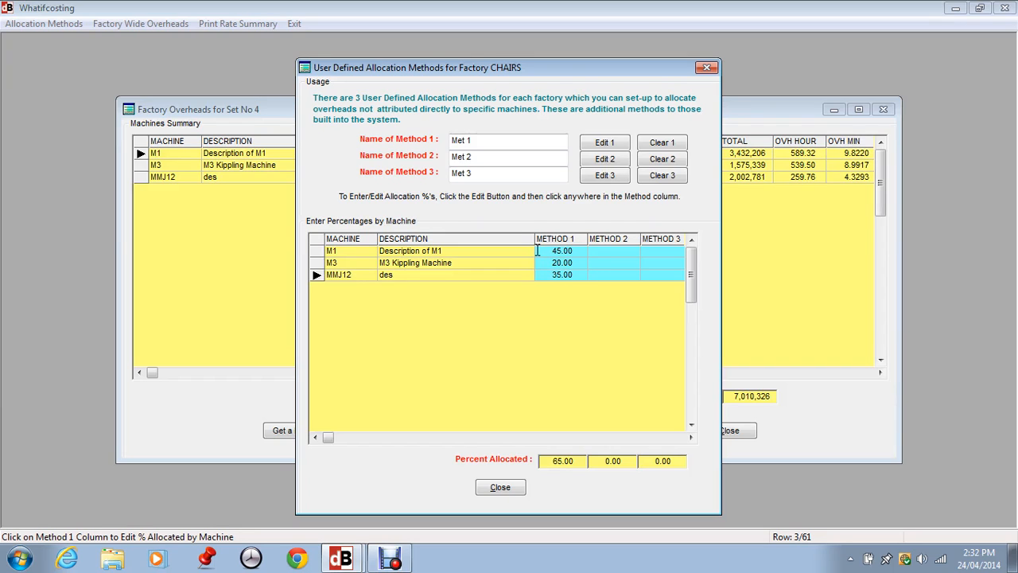
Enter the Method 2 allocation percentages: 12 for M1, 40 for M3 and 48 for MMJ12.
click(605, 159)
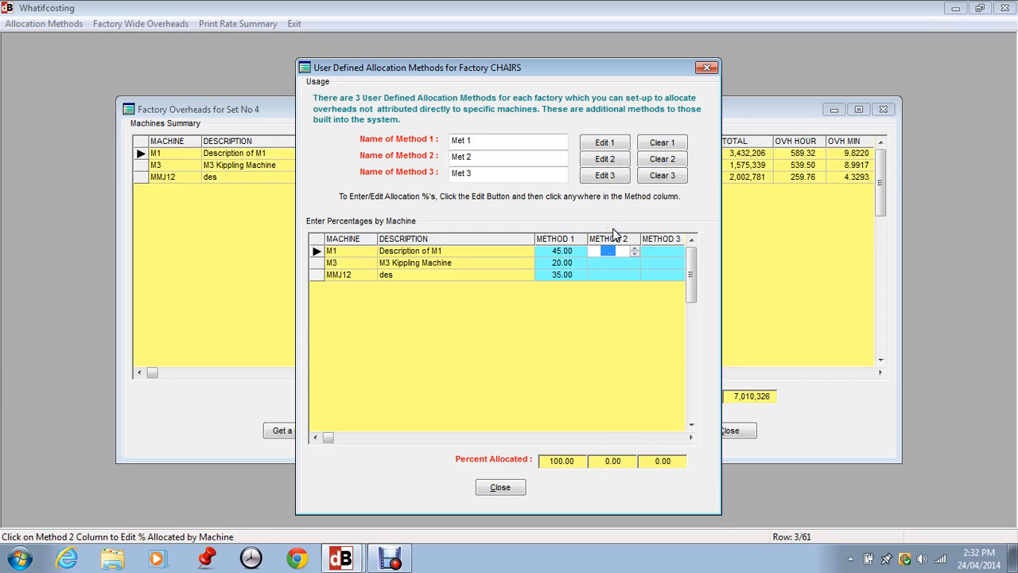
text(12)
click(600, 263)
text(40.00)
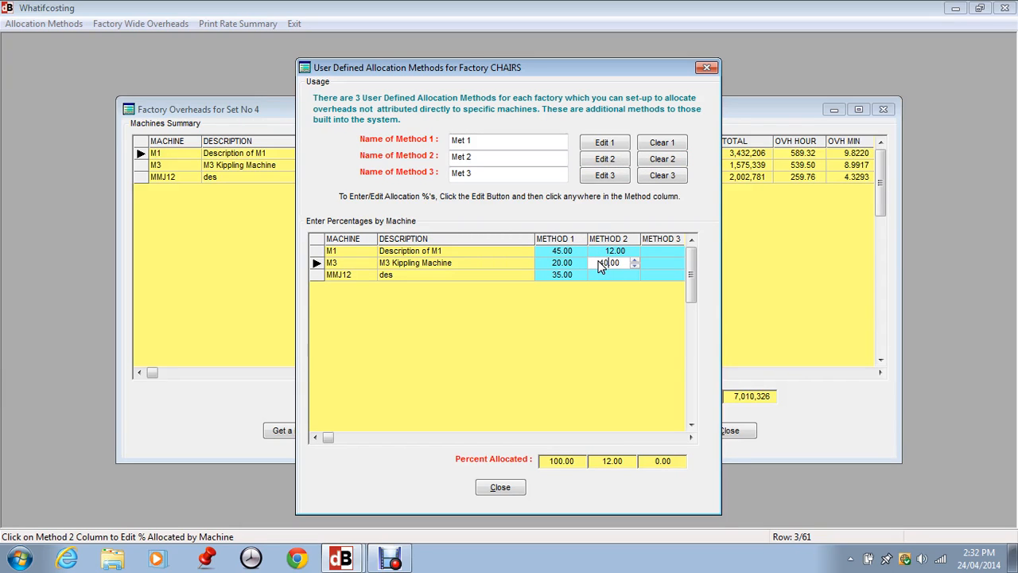
click(606, 274)
text(48)
Enter the Method 3 allocation percentages, 35 for M1, 30 for M3 and 35 for MMJ12, and close the allocation methods.
click(624, 177)
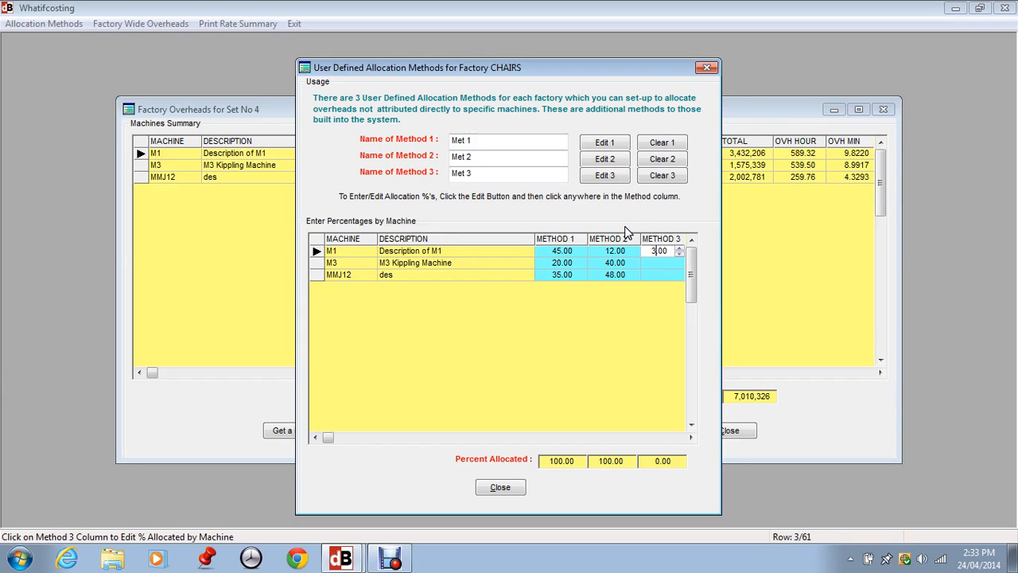
key(Return)
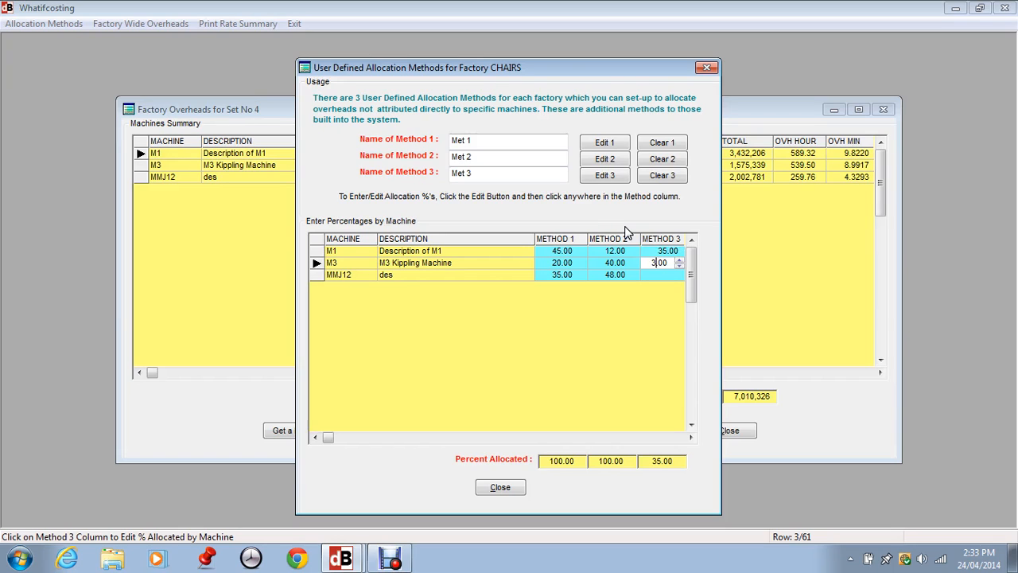
text(30)
key(Return)
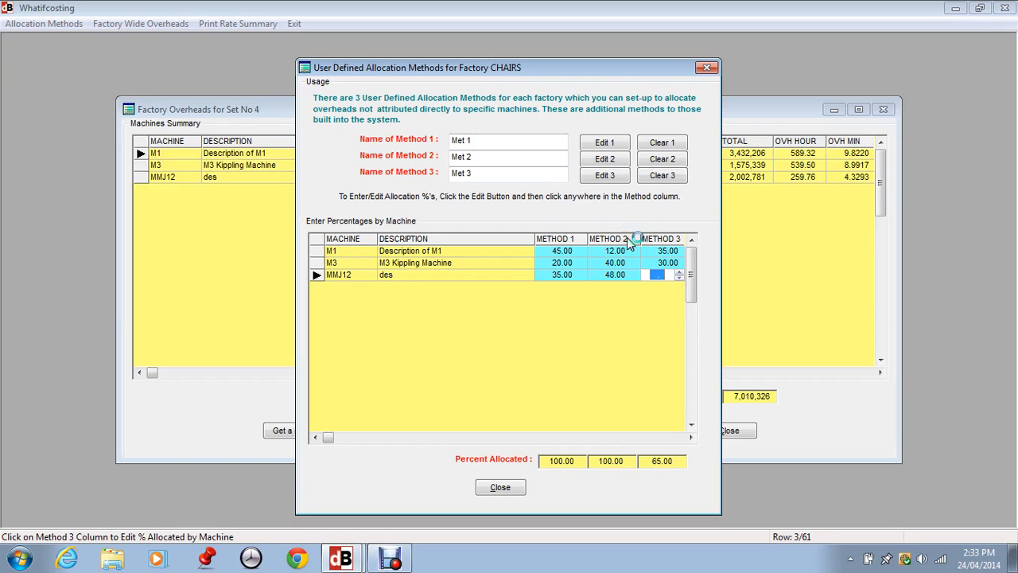
text(35)
key(Return)
click(499, 488)
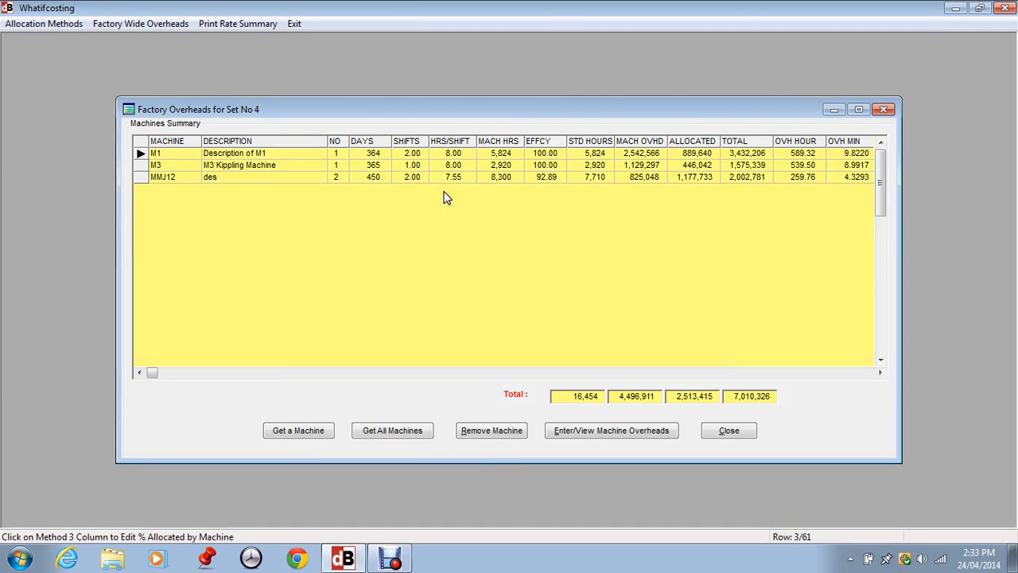
Open the factory wide overheads allocation for CHAIRS and set the allocation method of Total Indirect Labour to Indirect Labour.
click(148, 24)
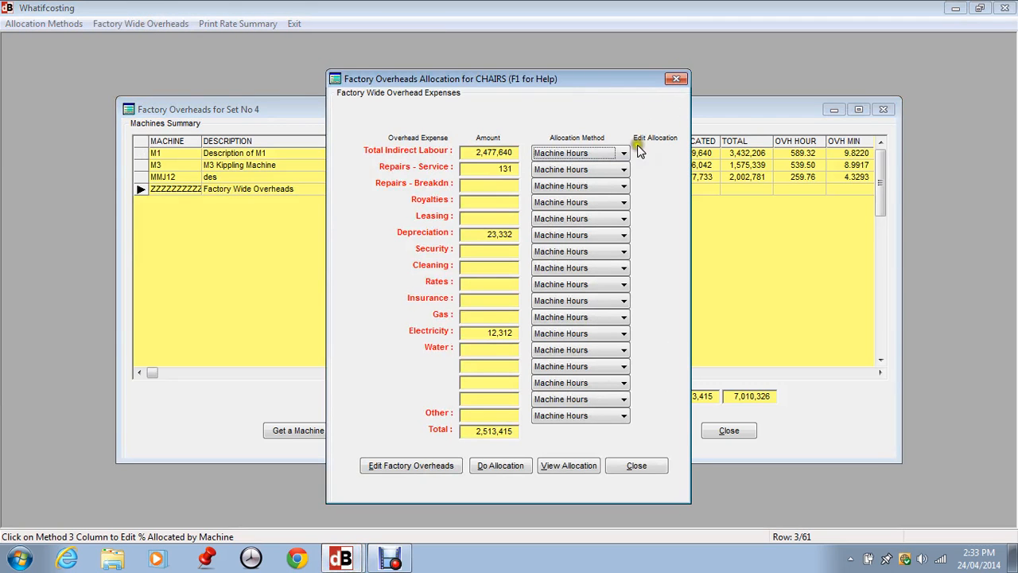
click(480, 155)
click(624, 155)
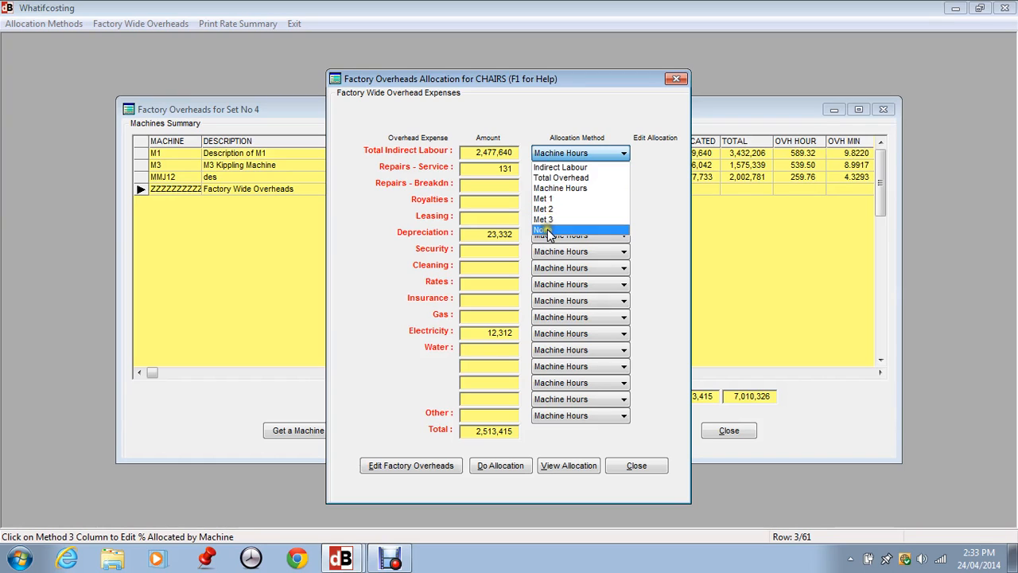
click(545, 230)
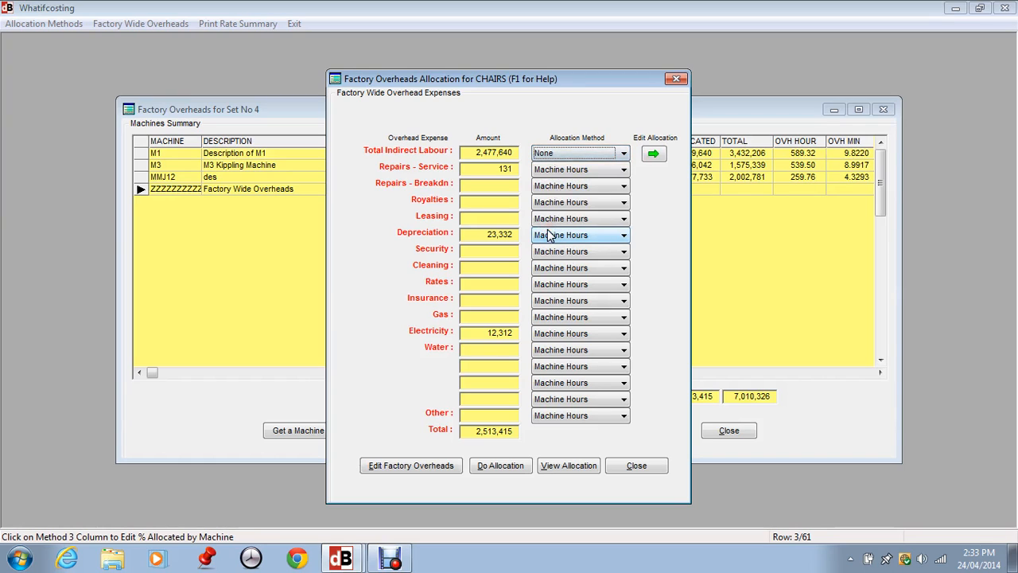
click(625, 153)
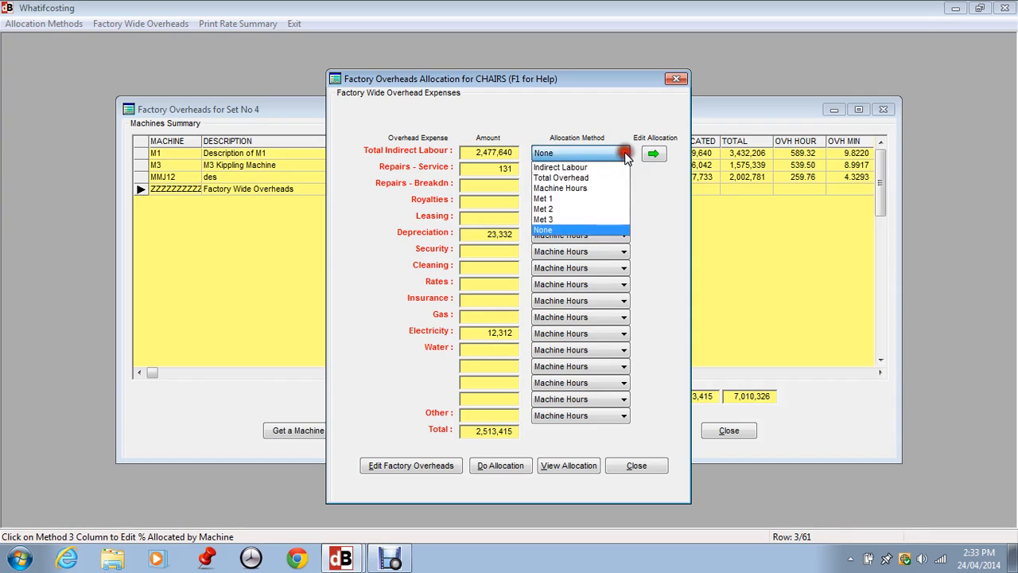
click(569, 168)
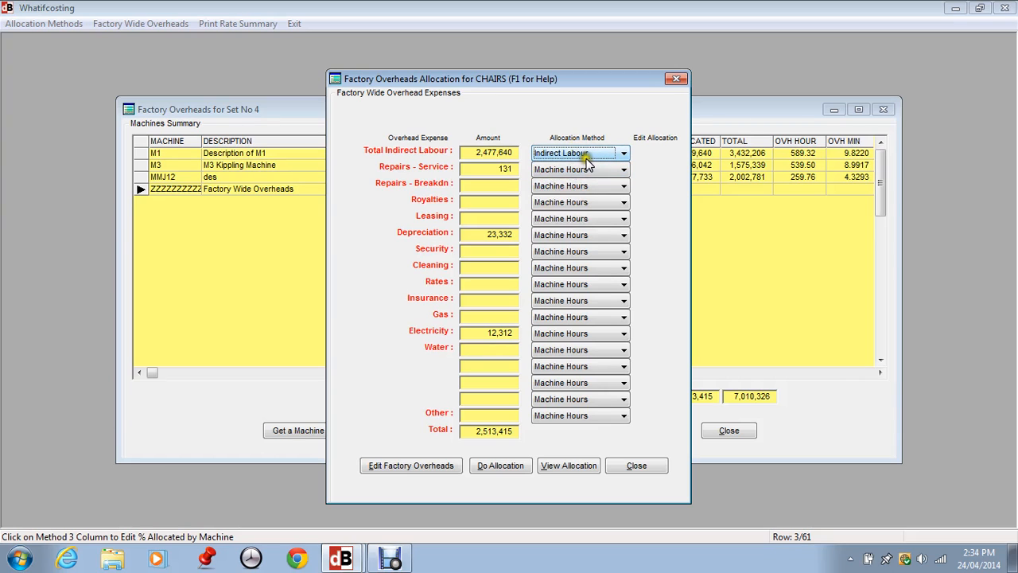
Set the allocation method of Depreciation to Machine Hours, Electricity to Met 1 and Repairs - Service to Met 2.
click(568, 235)
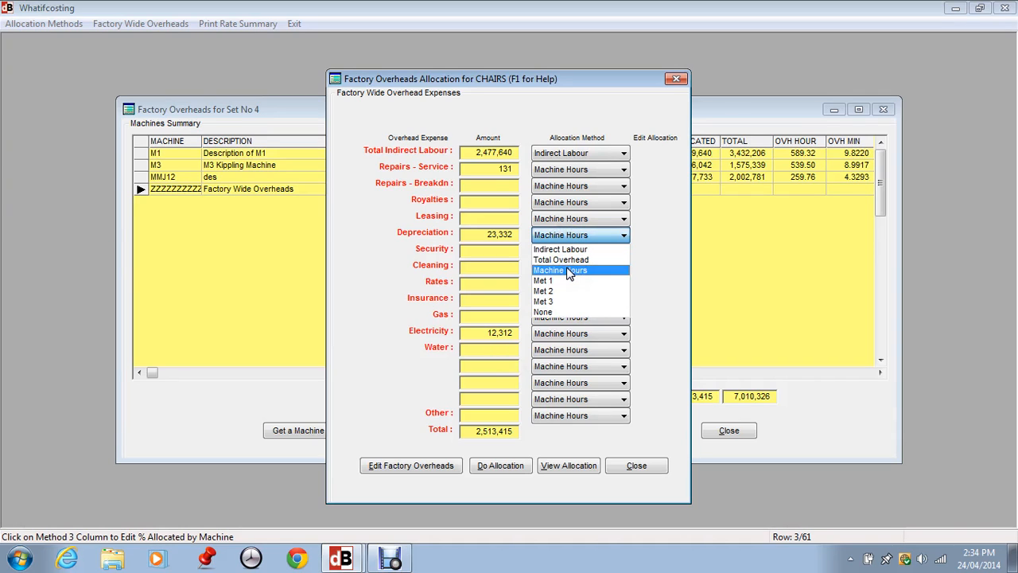
click(568, 270)
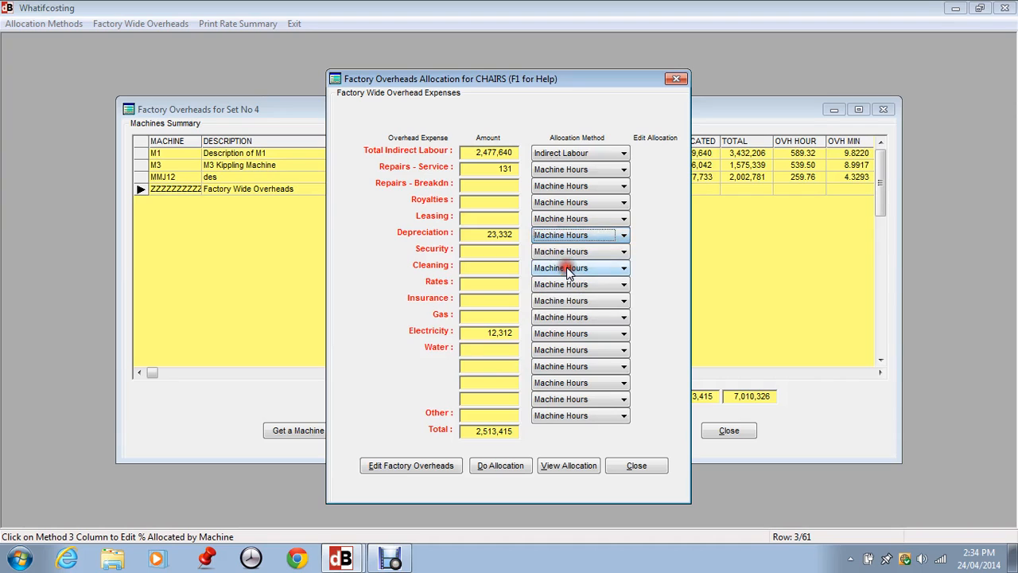
click(577, 333)
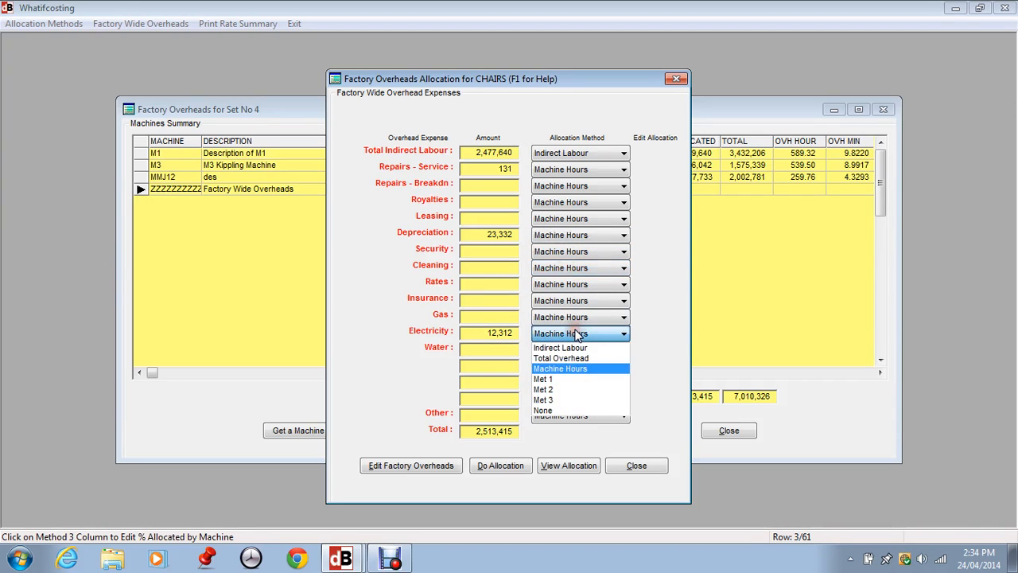
click(557, 378)
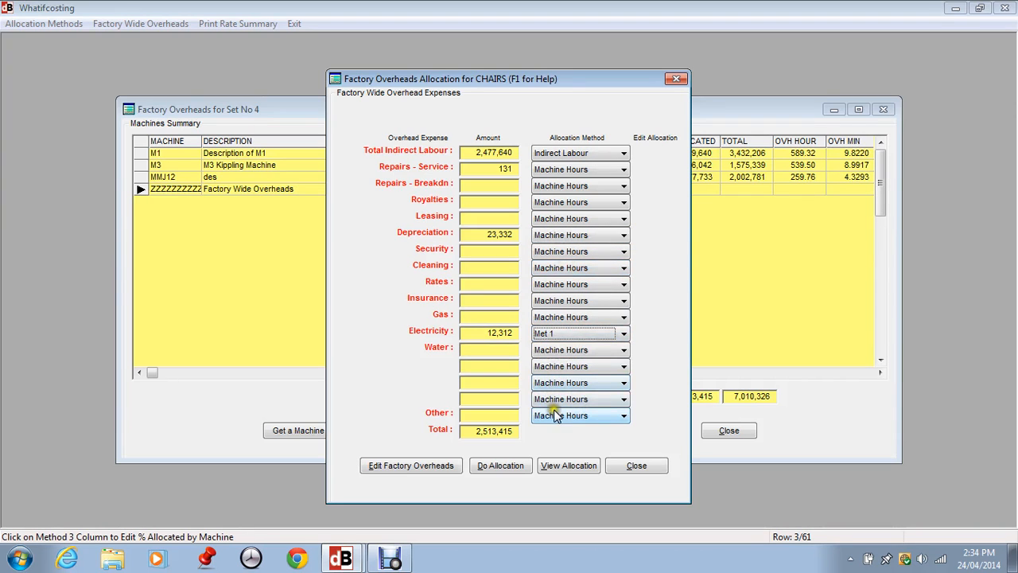
click(590, 169)
click(547, 226)
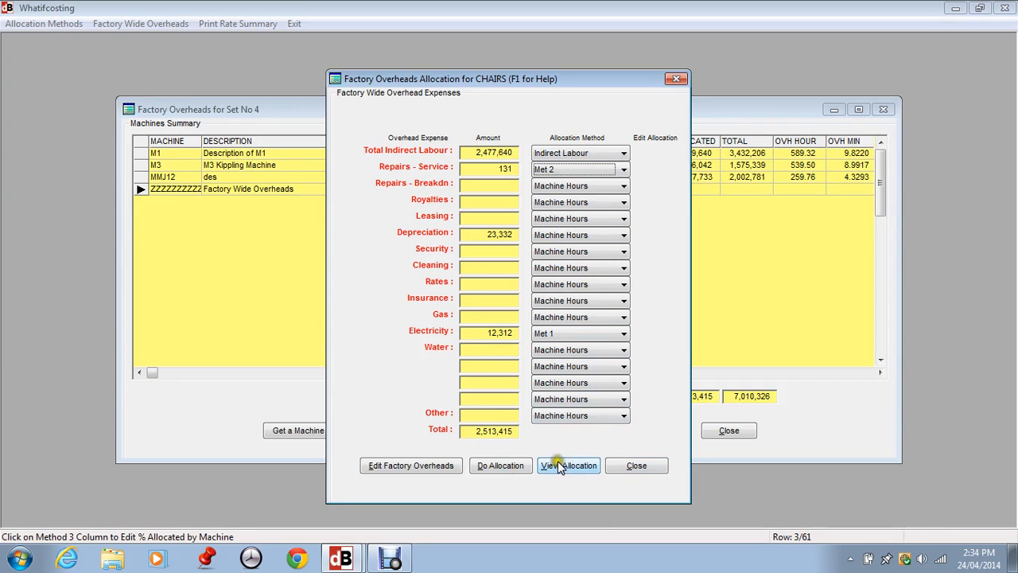
Run the factory wide overhead allocation and check MMJ12's allocated amount in the machines summary.
click(502, 467)
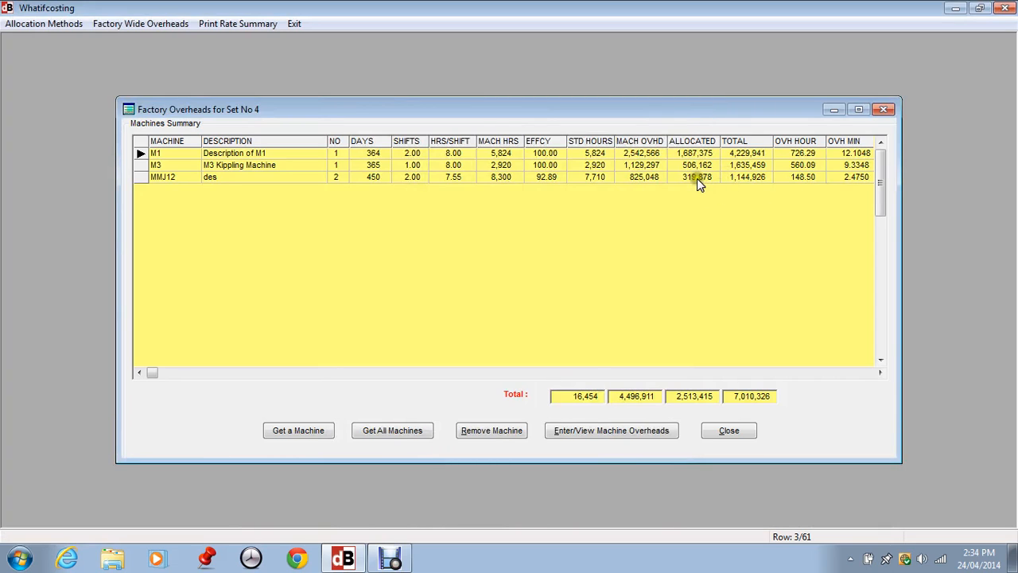
click(159, 178)
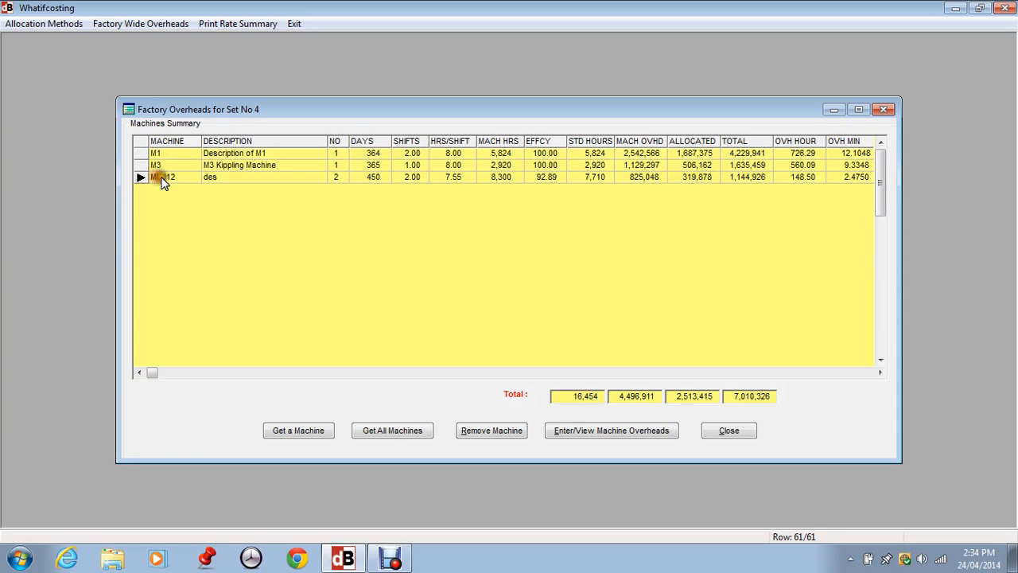
click(695, 178)
View the factory wide allocations for CHAIRS and review each machine's share of the expenses through to the Allocated column.
click(140, 25)
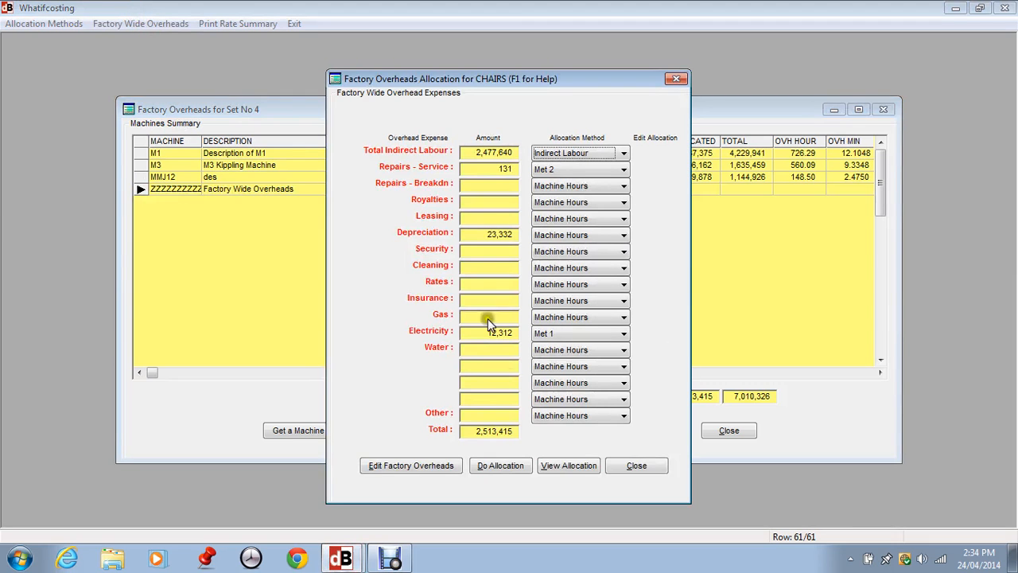
click(565, 462)
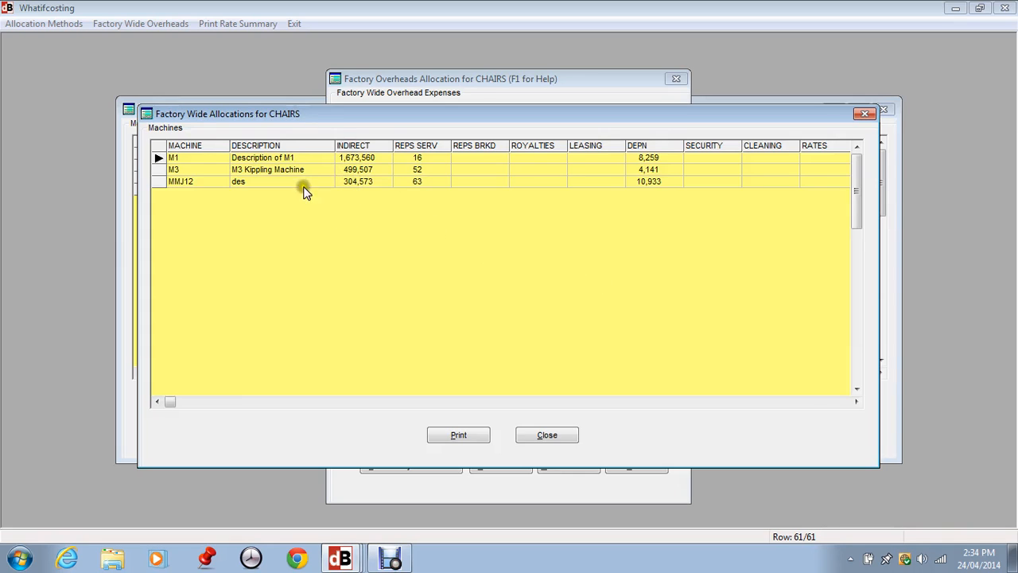
click(856, 402)
drag(856, 402, 856, 402)
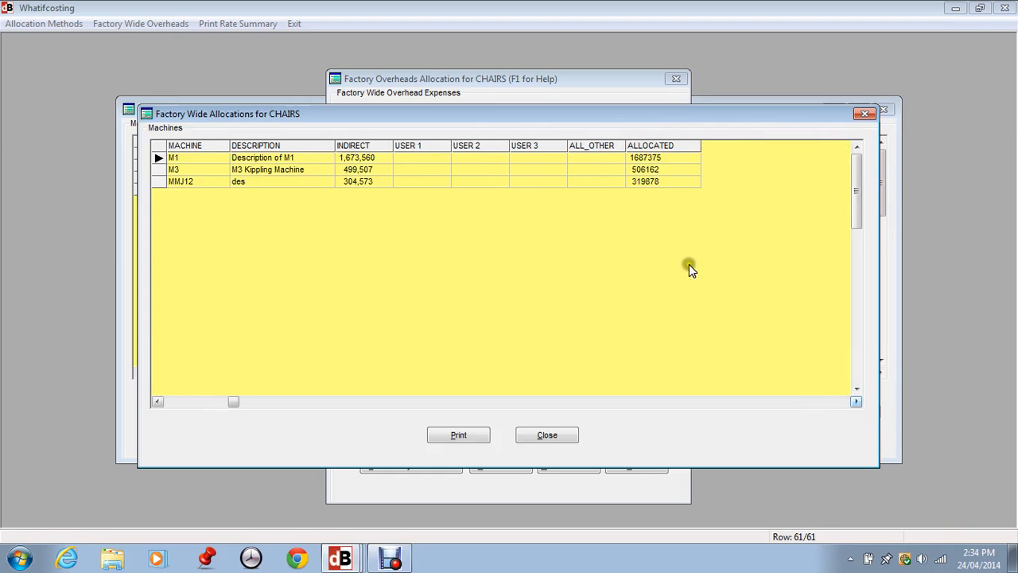
click(464, 436)
click(506, 338)
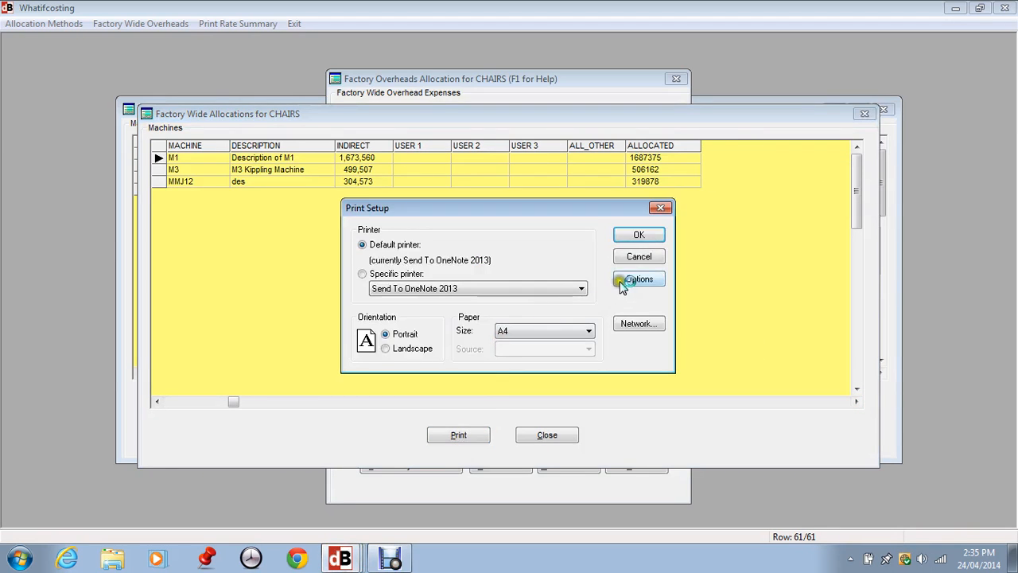
click(628, 257)
click(511, 333)
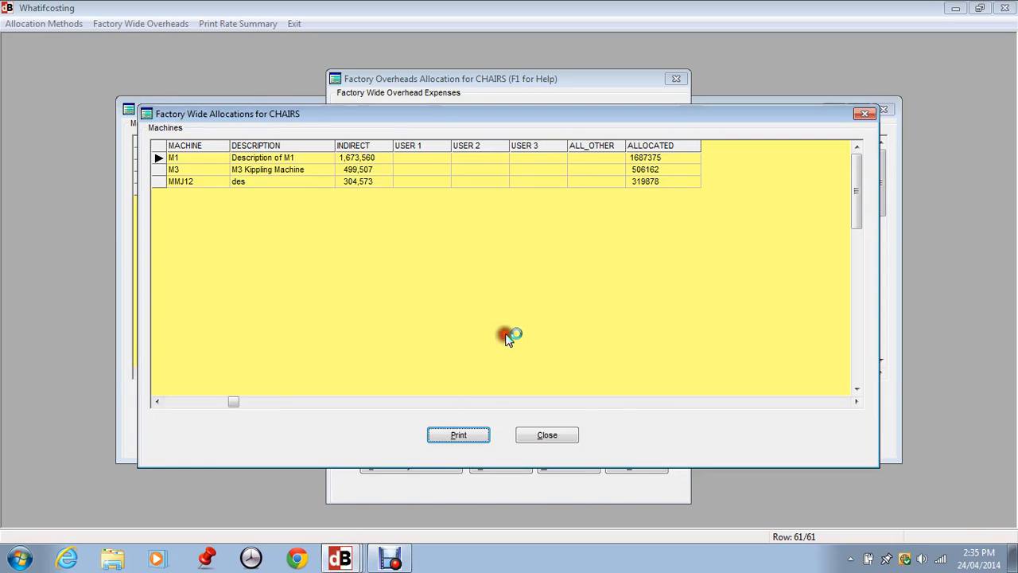
Close the allocation windows, the set 4 factory overheads and the machine overhead sets to return to the Costing System menu.
click(551, 436)
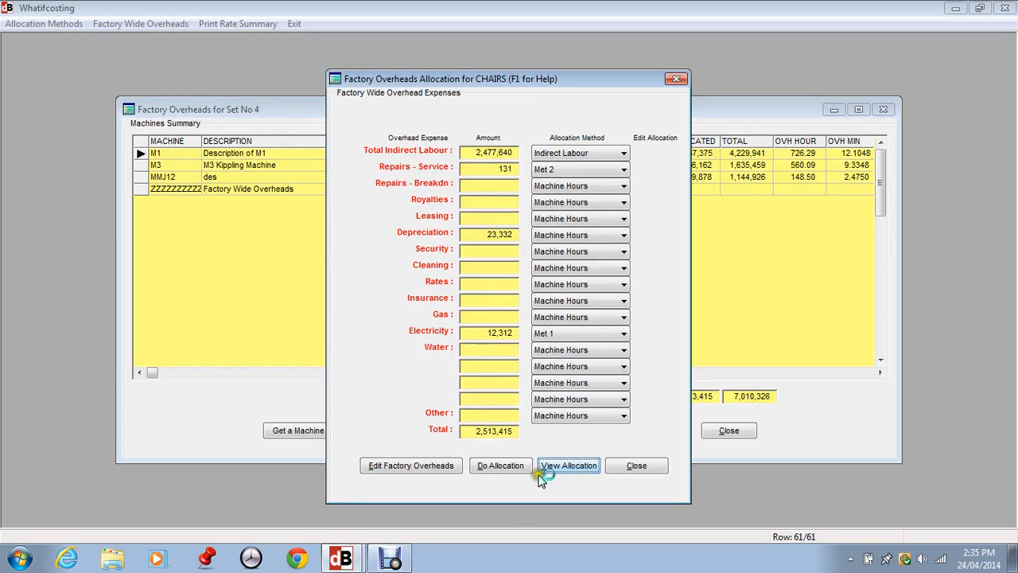
click(638, 467)
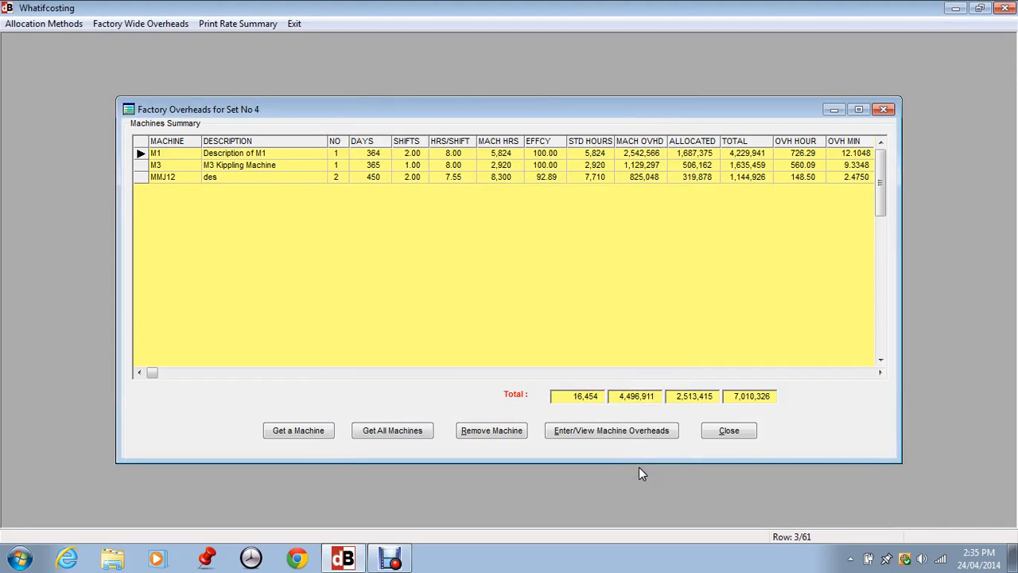
click(736, 430)
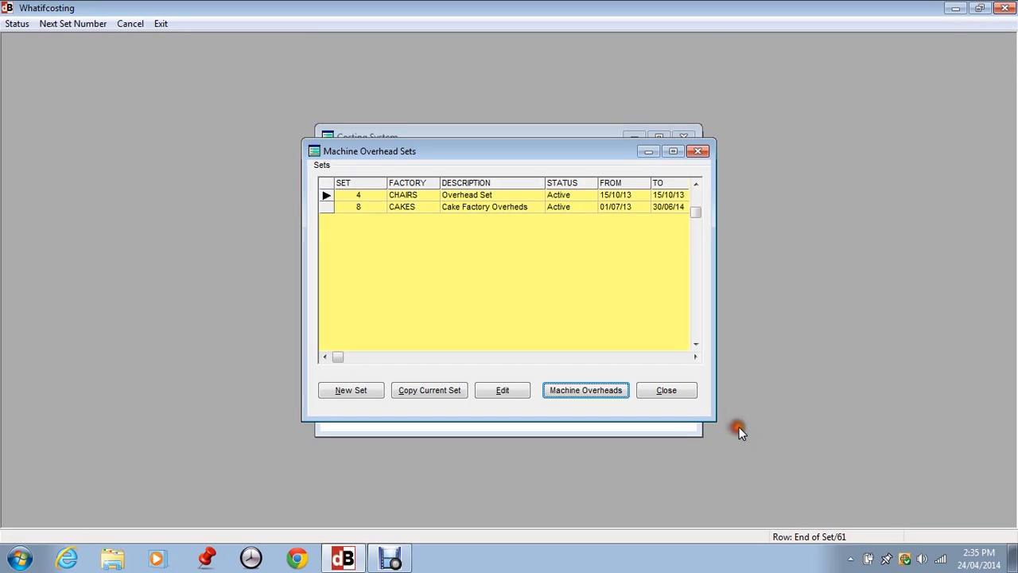
click(654, 387)
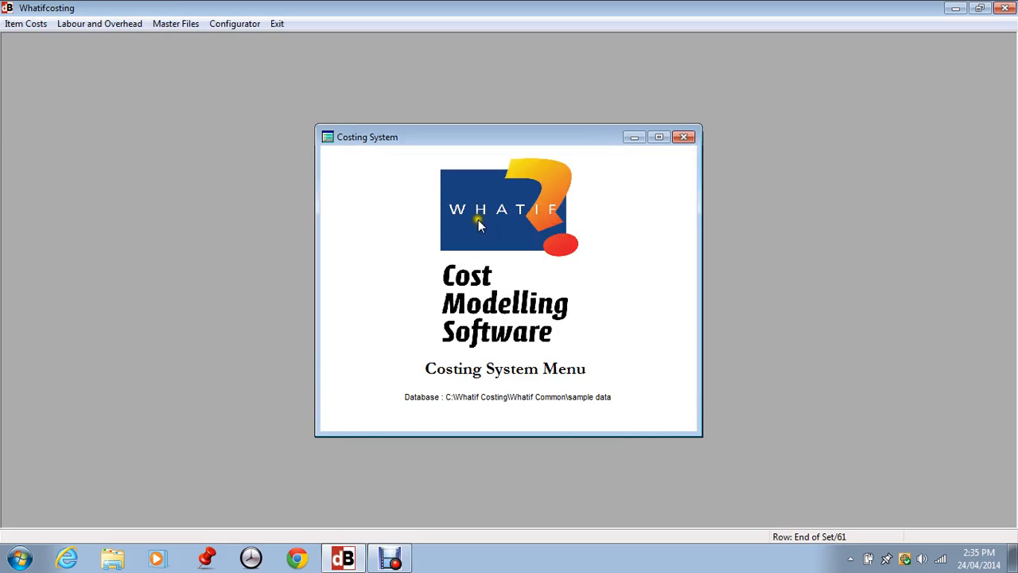